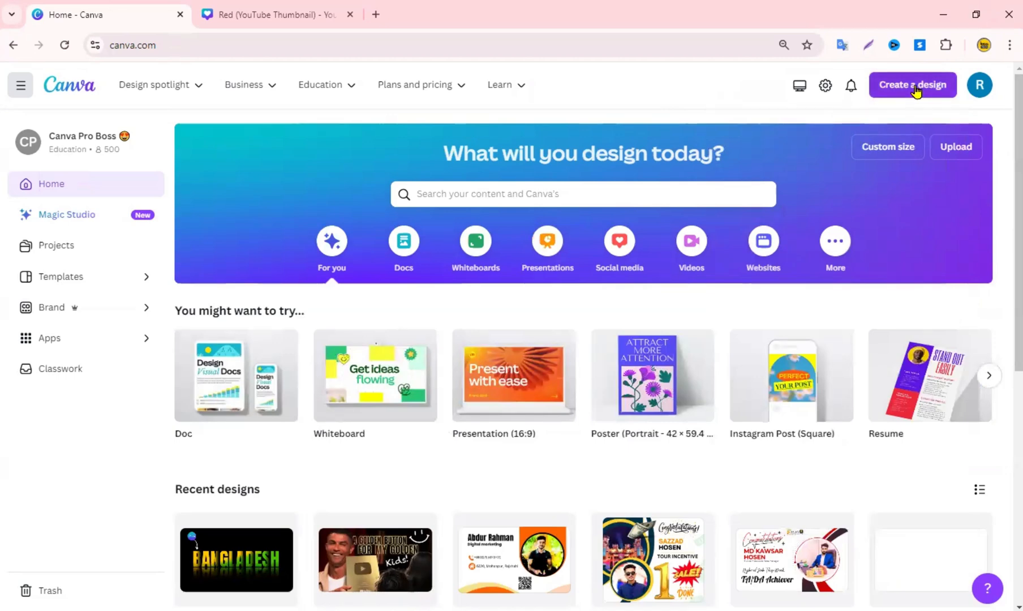
# - Search the design types for "youtube t" and create a blank YouTube Thumbnail design
pyautogui.click(916, 92)
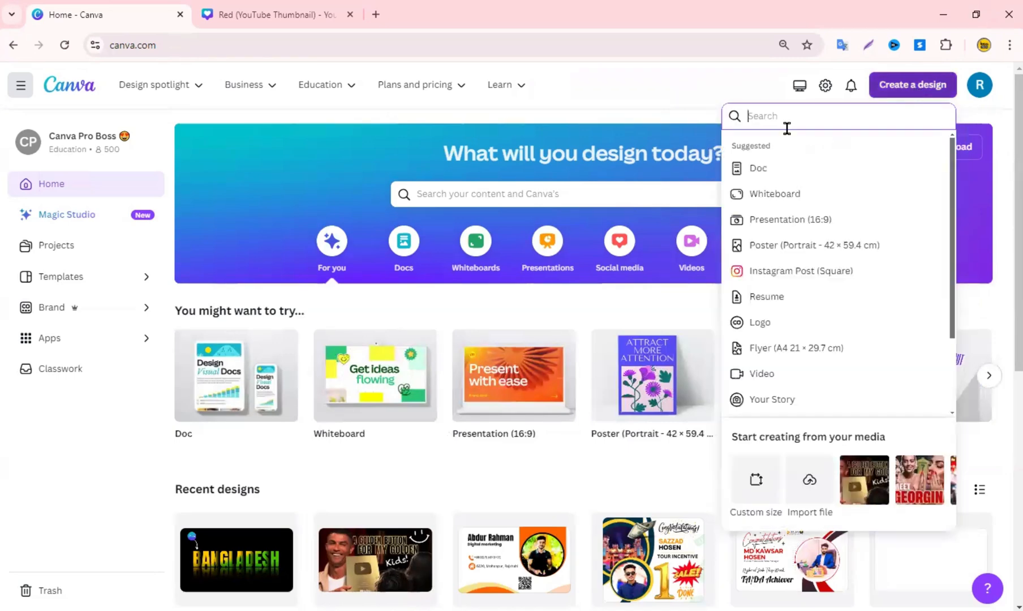
pyautogui.write('youtube')
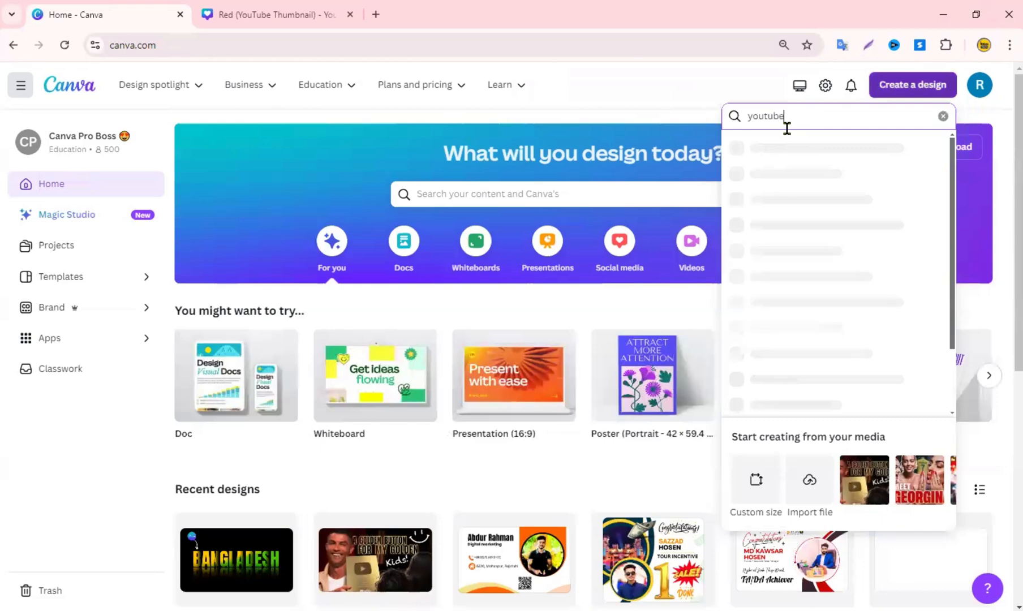
pyautogui.write(' t')
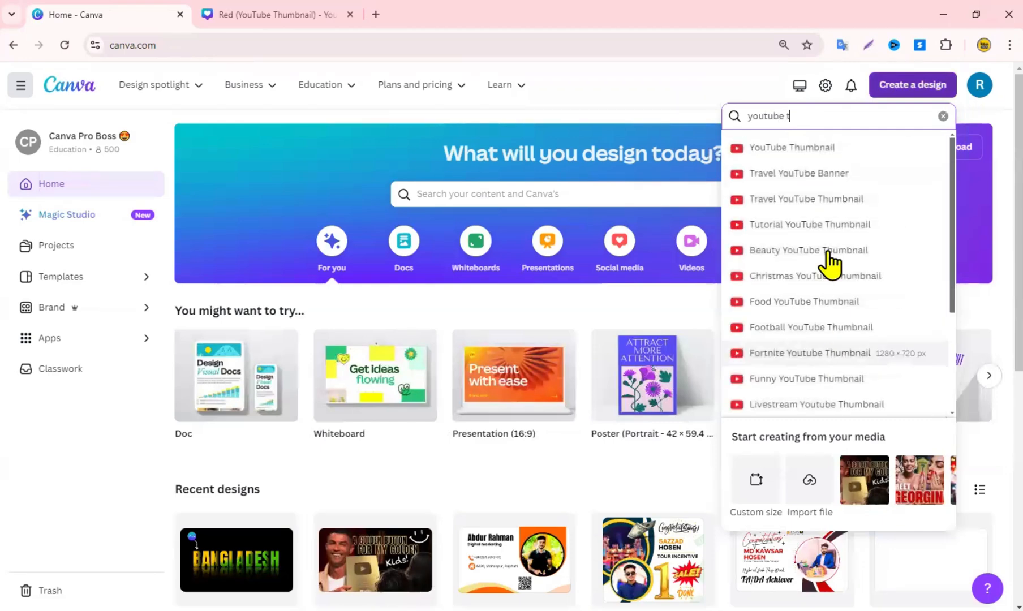
pyautogui.click(792, 147)
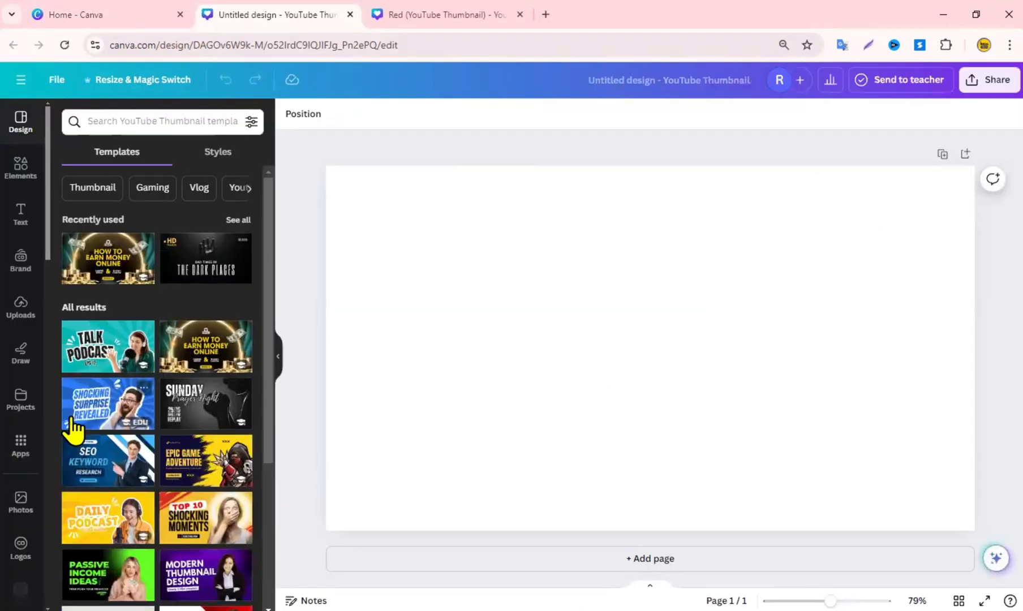
# - Find the TypeGradient app among the Canva apps and open it in the design
pyautogui.click(23, 455)
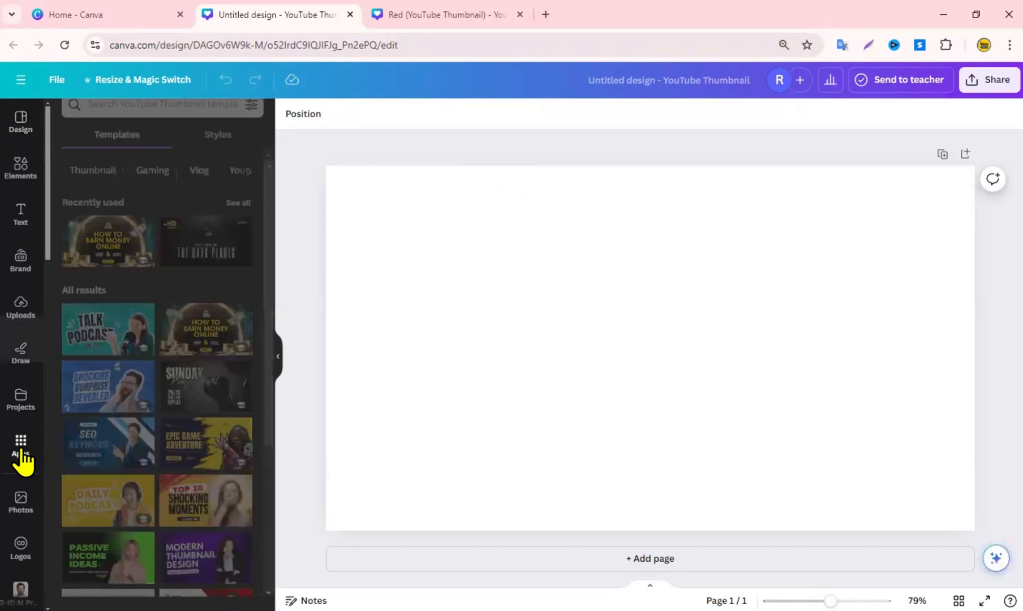
pyautogui.click(119, 123)
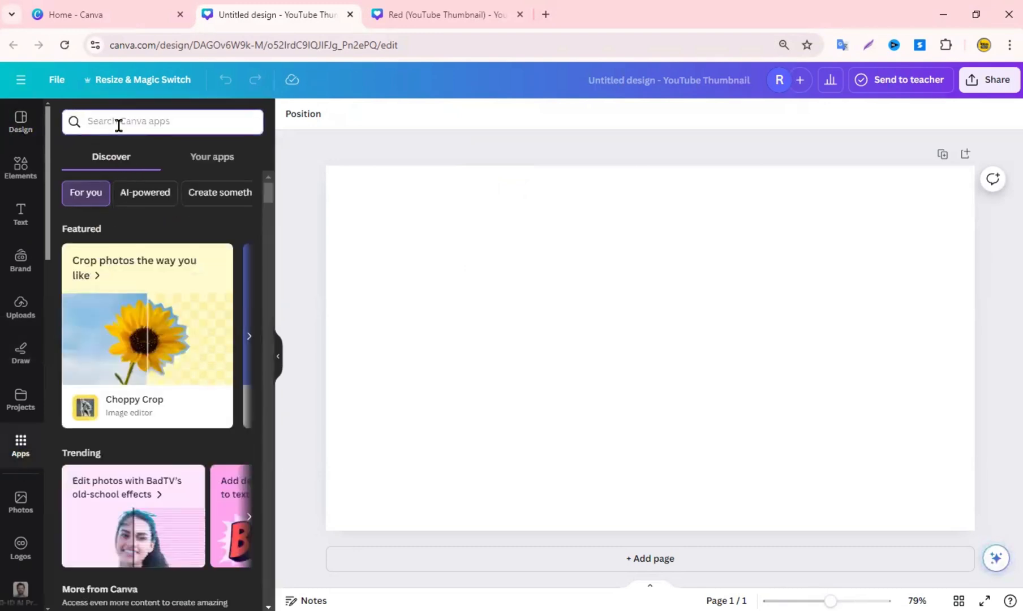
pyautogui.write('typ')
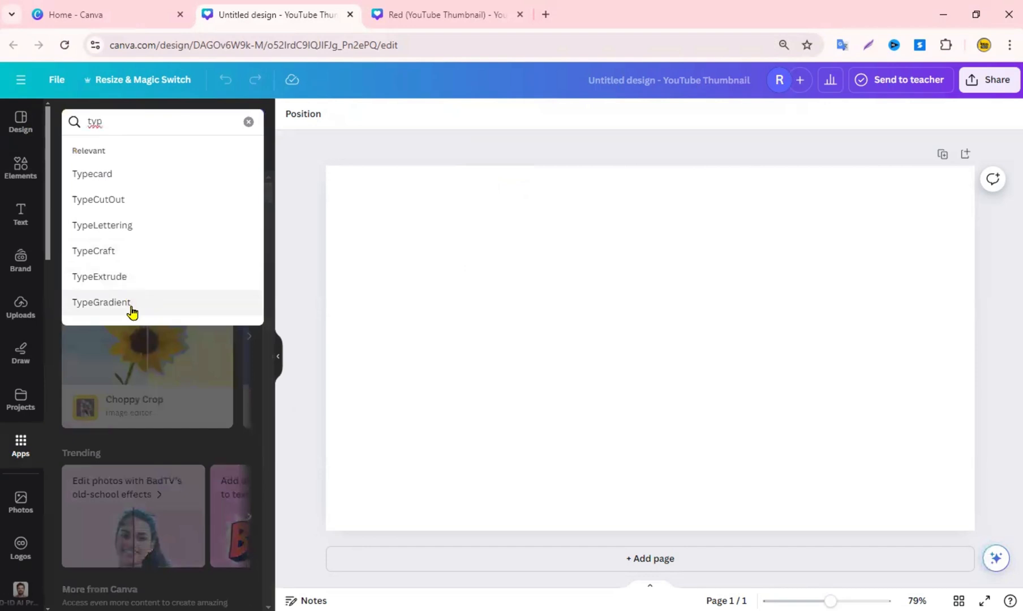
pyautogui.click(131, 304)
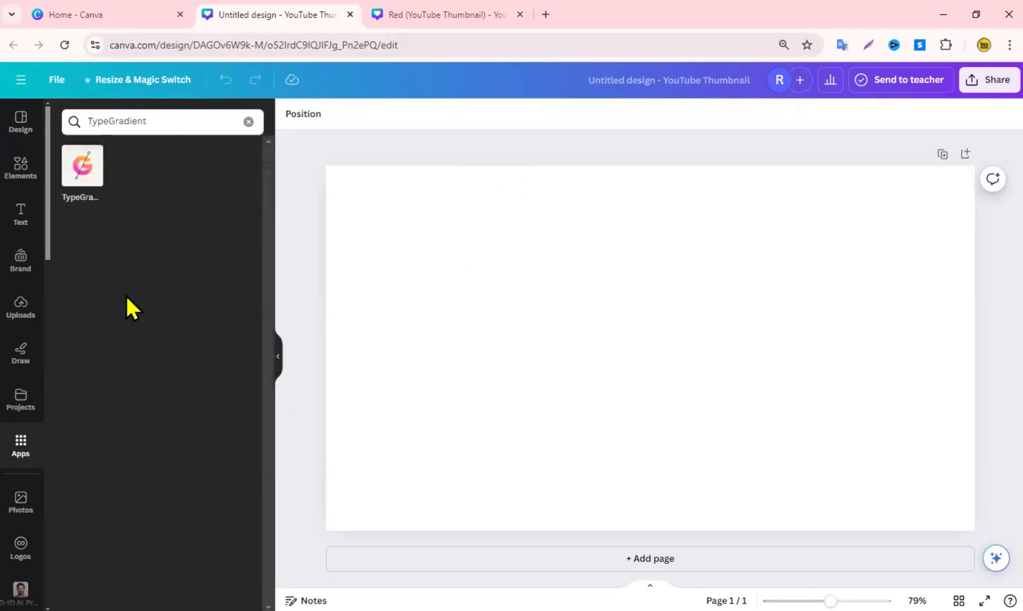
pyautogui.click(80, 168)
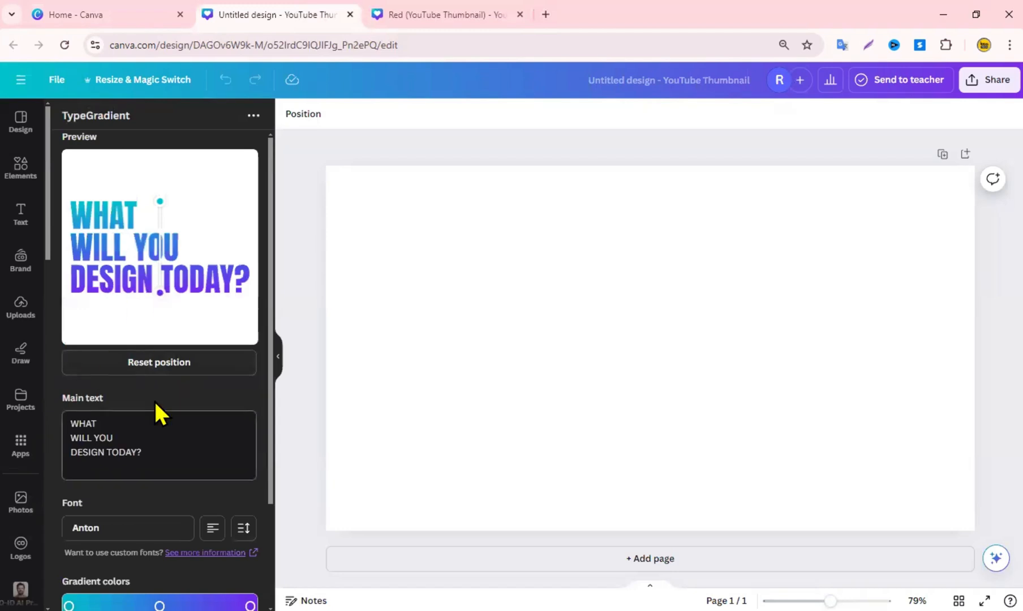
# - Replace the TypeGradient main text with BANGLADESH and keep the Anton font
pyautogui.moveTo(149, 452); pyautogui.dragTo(63, 428)
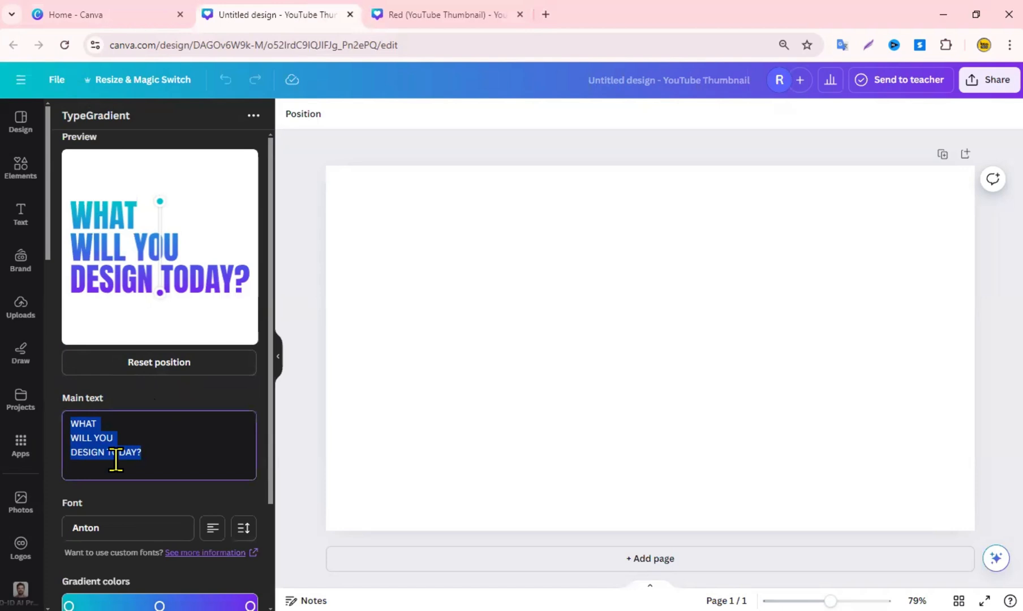
pyautogui.write('BA')
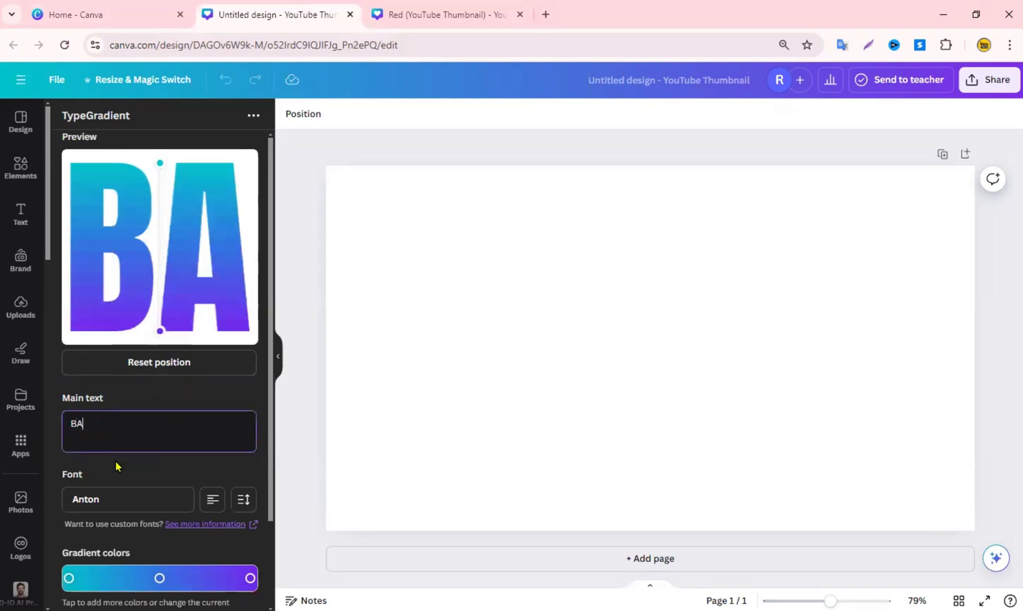
pyautogui.write('NG')
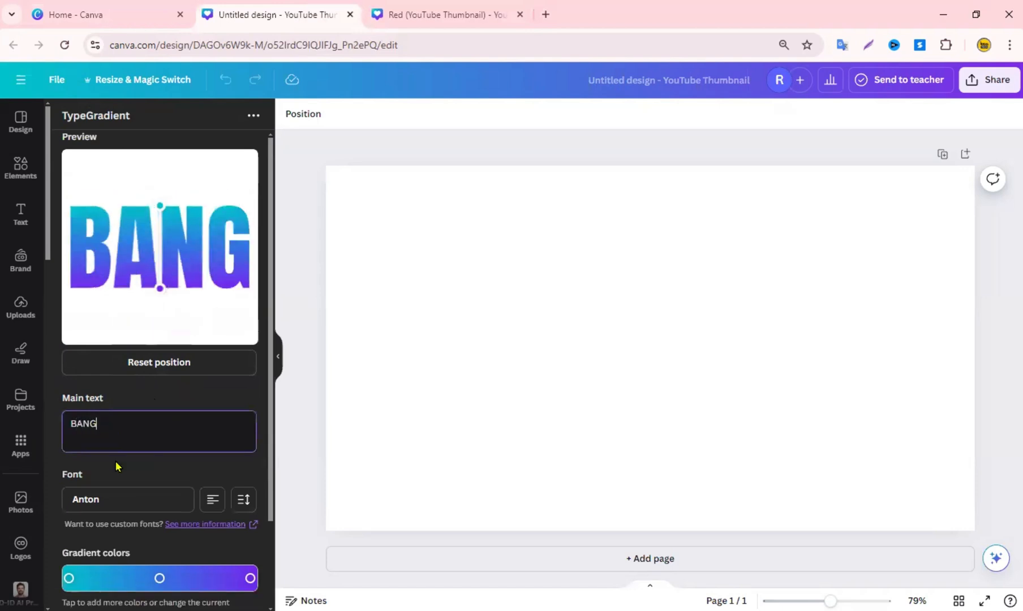
pyautogui.write('LADESH')
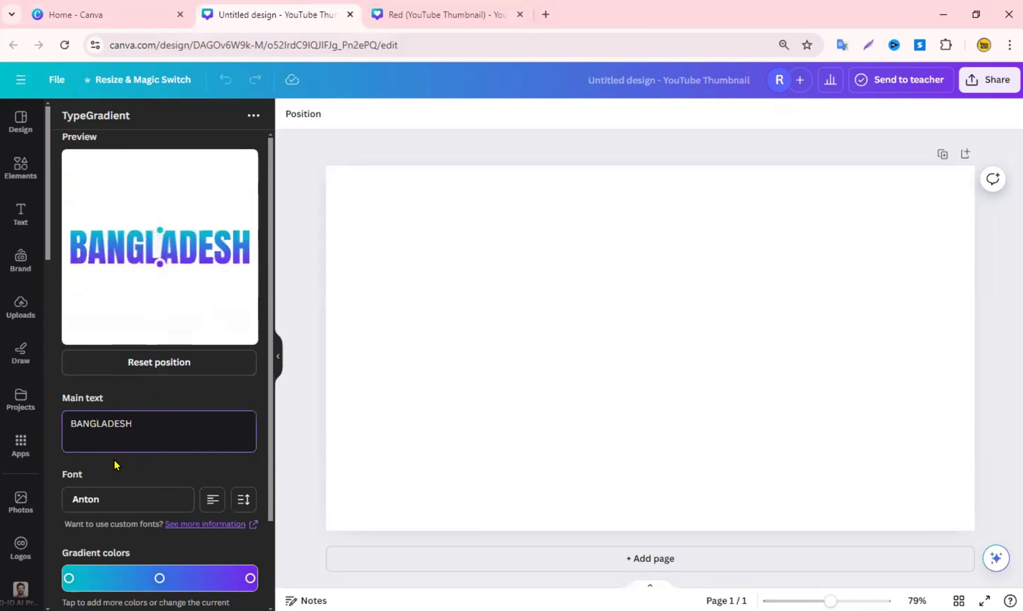
pyautogui.scroll(-1, 93, 442)
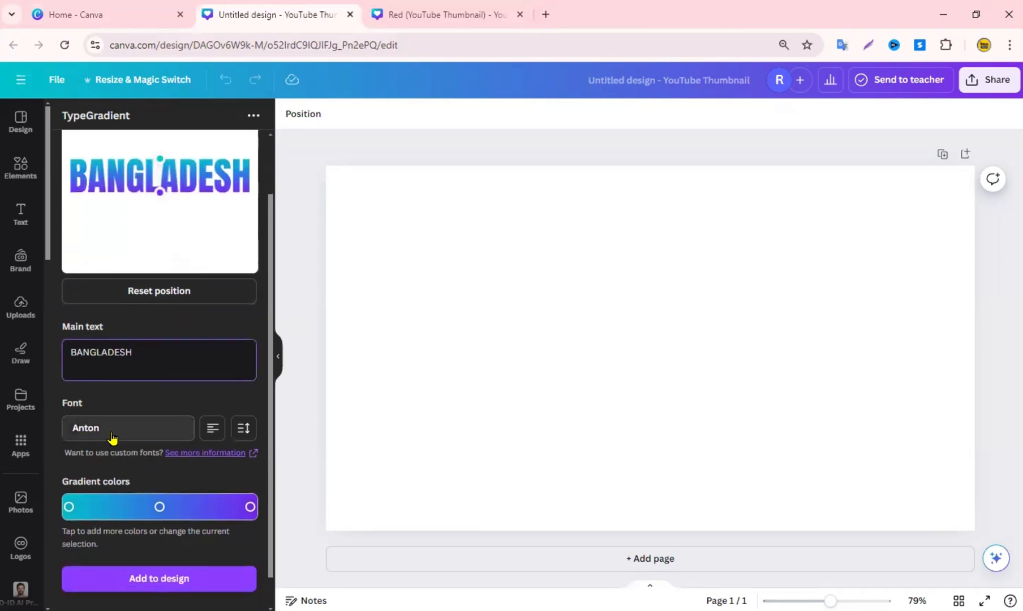
pyautogui.click(113, 439)
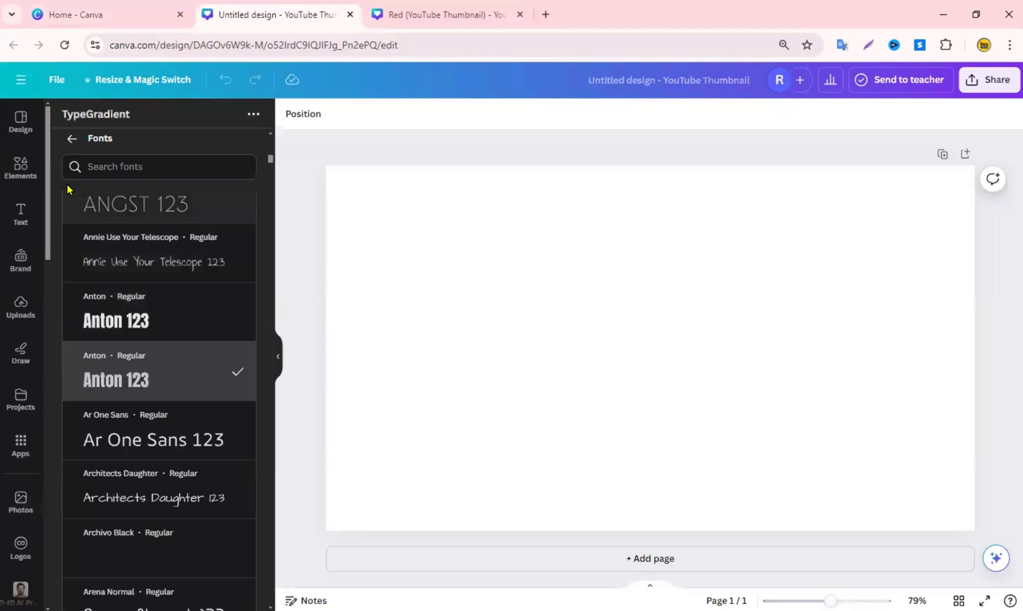
pyautogui.click(72, 139)
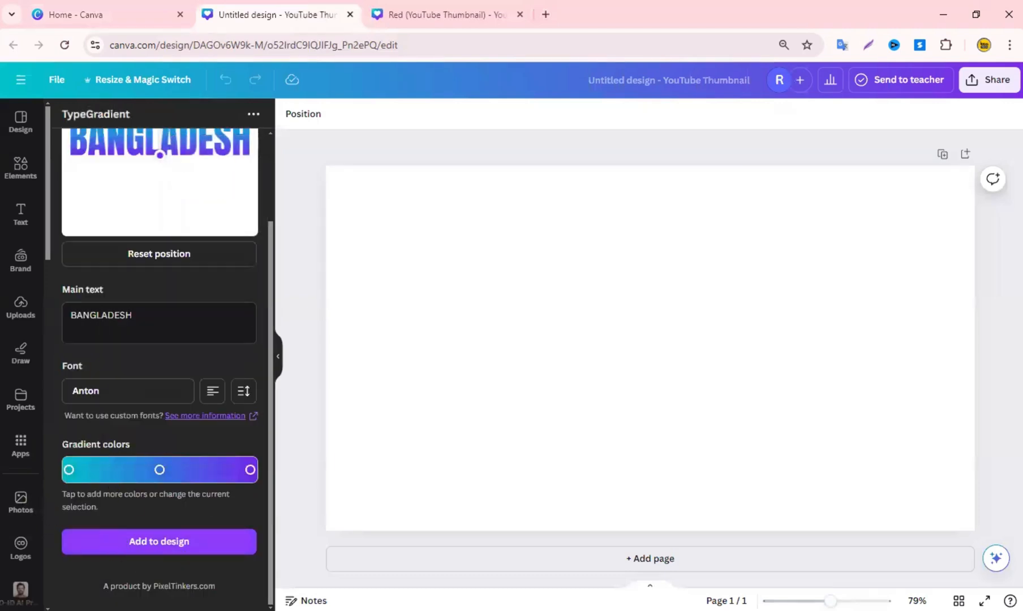
# - Set the first and middle gradient colors of the BANGLADESH text to yellow #ffc700
pyautogui.click(159, 470)
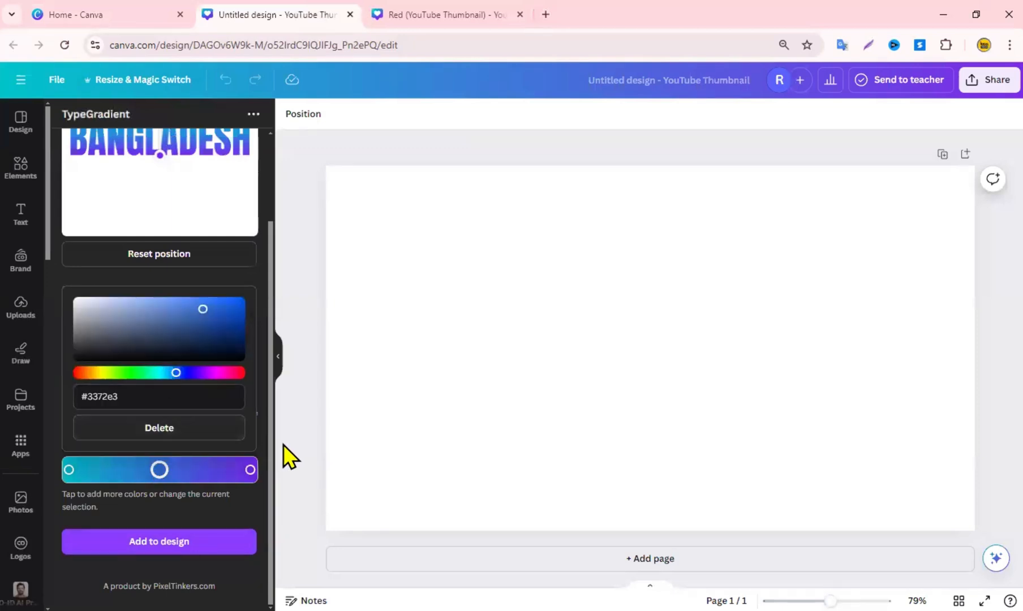
pyautogui.click(68, 471)
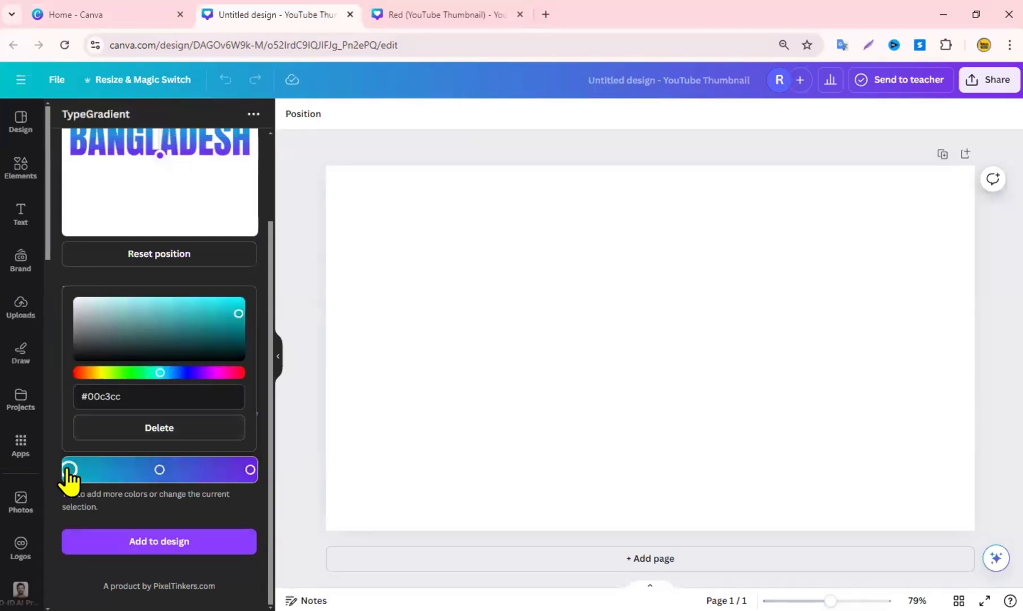
pyautogui.click(93, 373)
pyautogui.moveTo(215, 307); pyautogui.dragTo(240, 302)
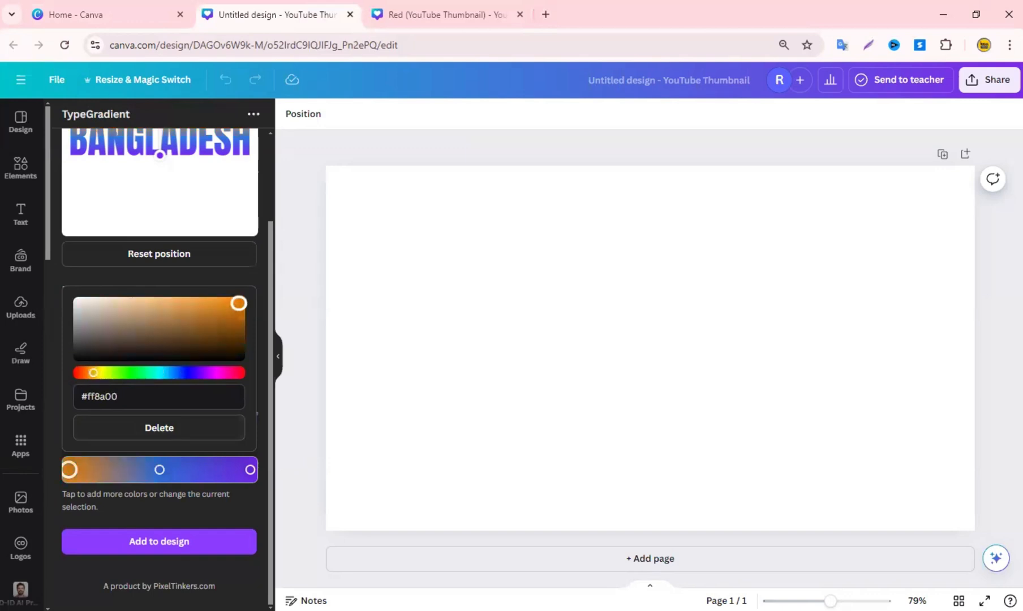
pyautogui.click(159, 277)
pyautogui.click(69, 470)
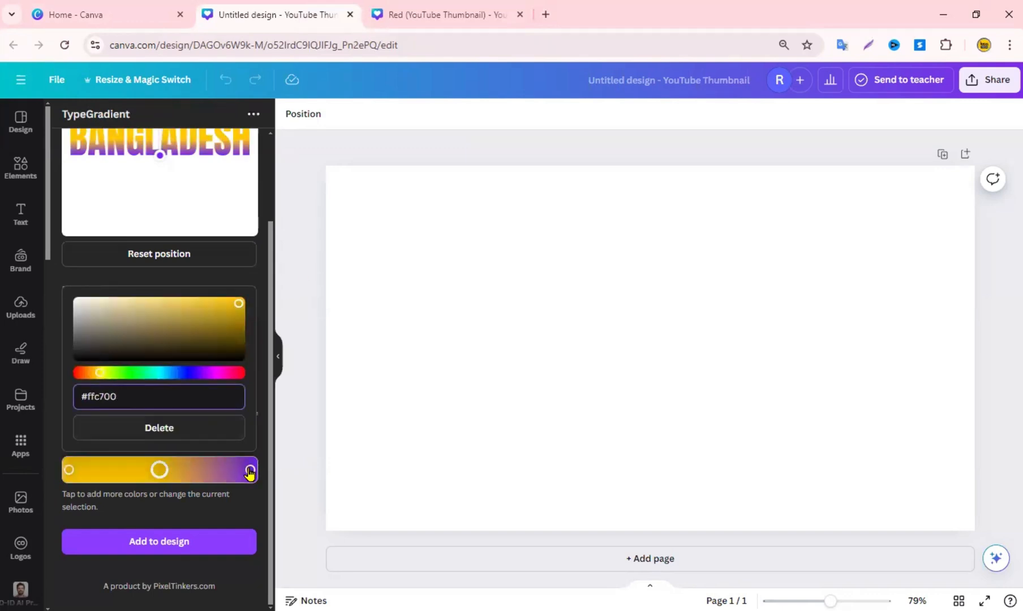
# - Change the last gradient color of the BANGLADESH text from purple to a deep, saturated green
pyautogui.click(249, 469)
pyautogui.click(129, 373)
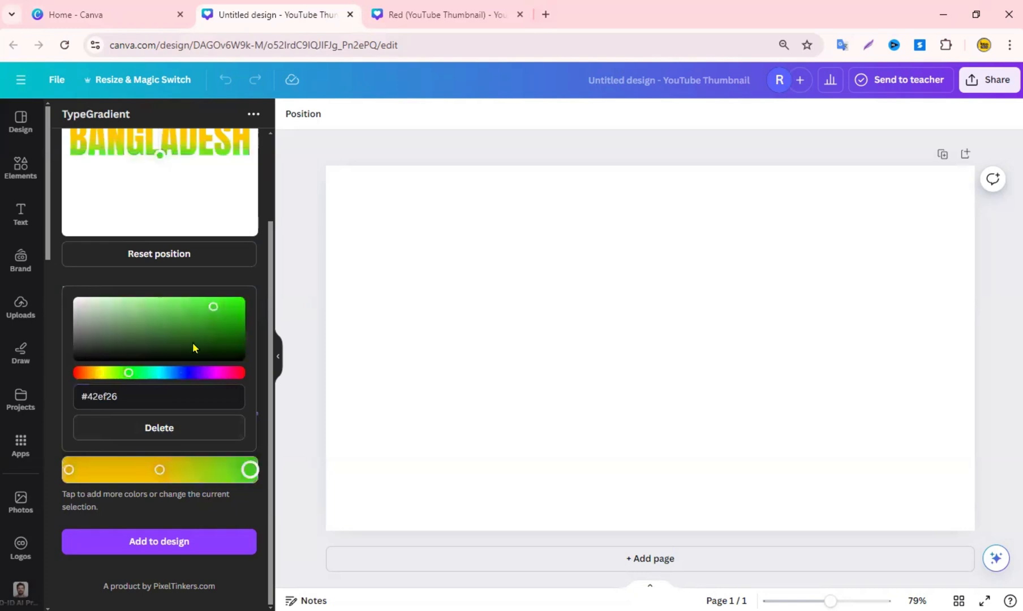
pyautogui.moveTo(235, 303); pyautogui.dragTo(239, 312)
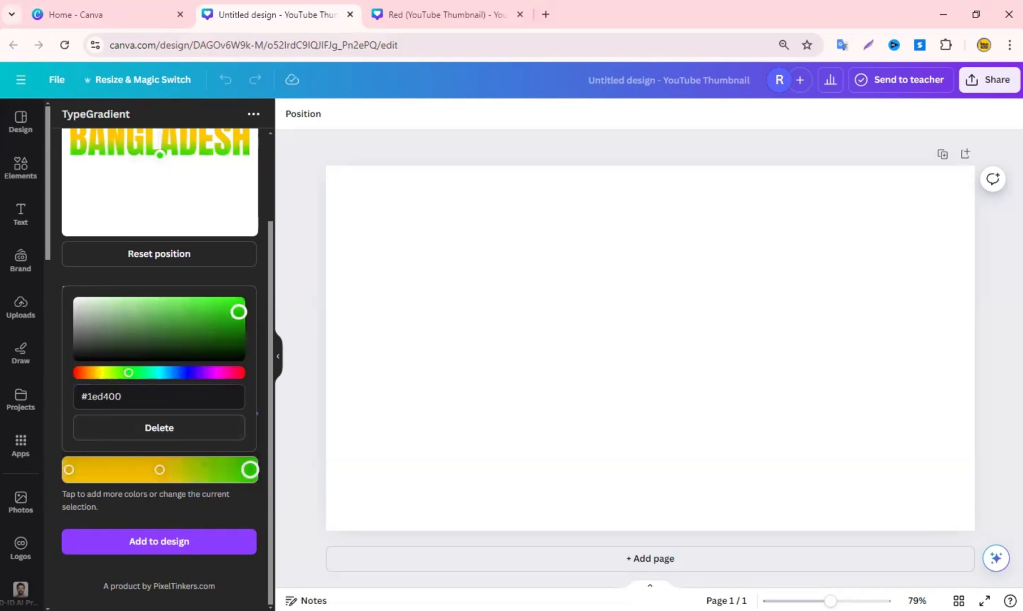
pyautogui.click(122, 520)
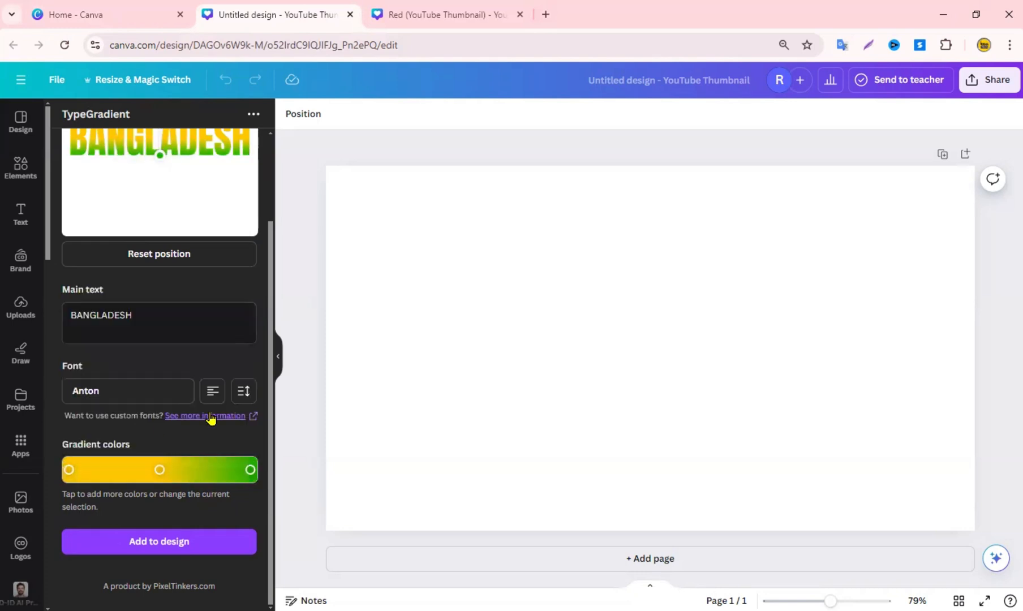
# - Tilt and shorten the gradient direction in the preview so yellow blends sideways into green, and add the text to the design
pyautogui.scroll(2, 168, 343)
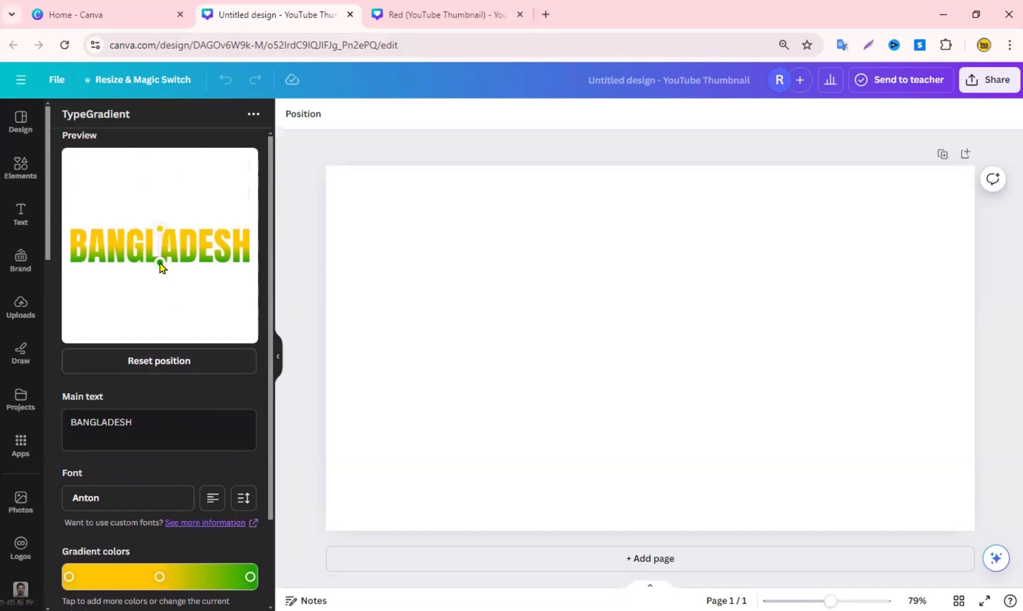
pyautogui.moveTo(161, 267)
pyautogui.mouseDown()
pyautogui.moveTo(177, 267)
pyautogui.moveTo(167, 255)
pyautogui.mouseUp()
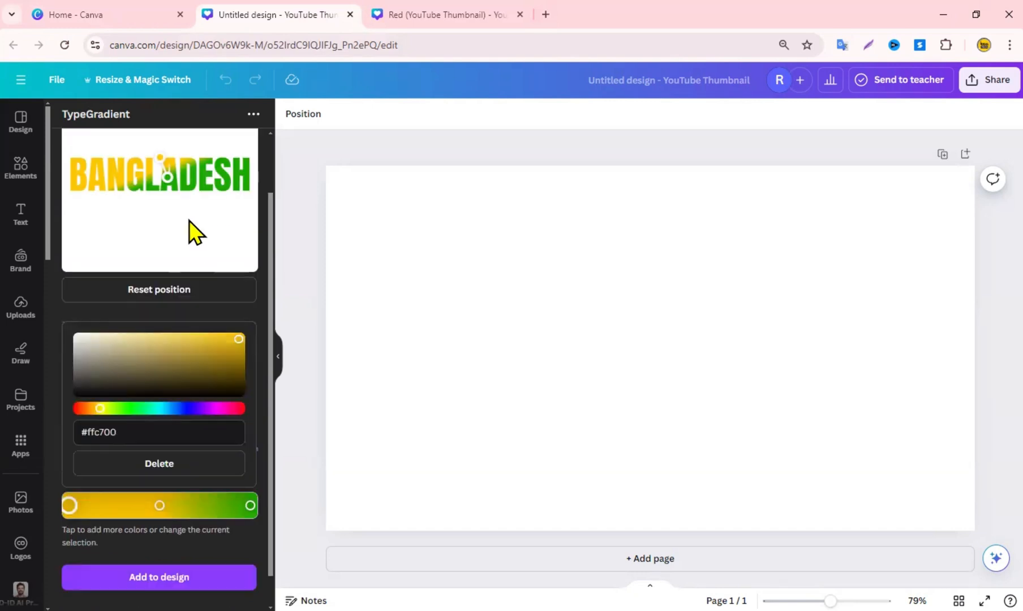
pyautogui.click(159, 577)
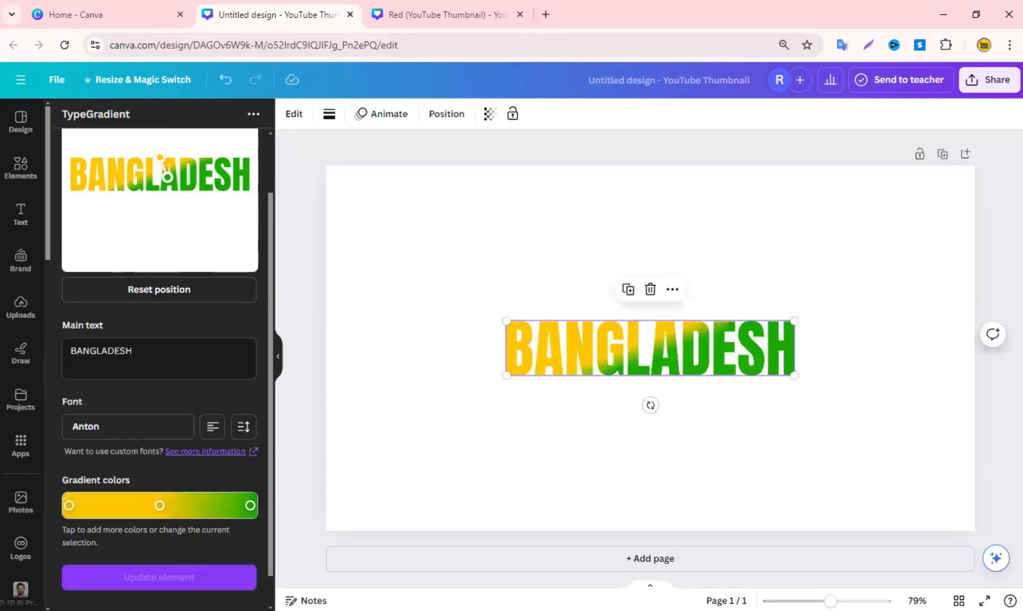
# - Enlarge the BANGLADESH gradient text to span most of the page width and center it on the page
pyautogui.moveTo(795, 376)
pyautogui.mouseDown()
pyautogui.moveTo(890, 396)
pyautogui.moveTo(800, 382)
pyautogui.mouseUp()
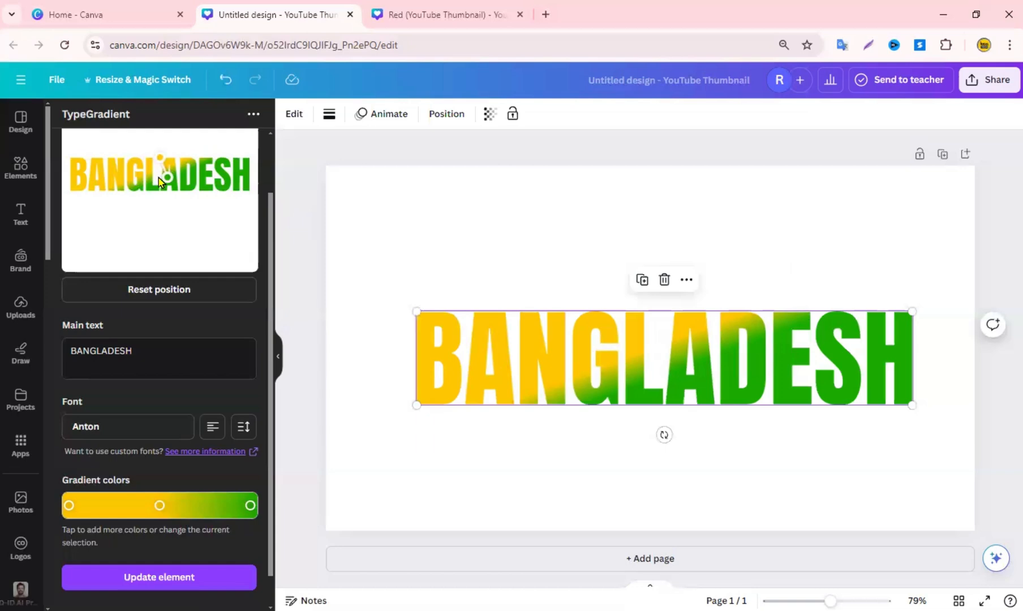
pyautogui.click(69, 507)
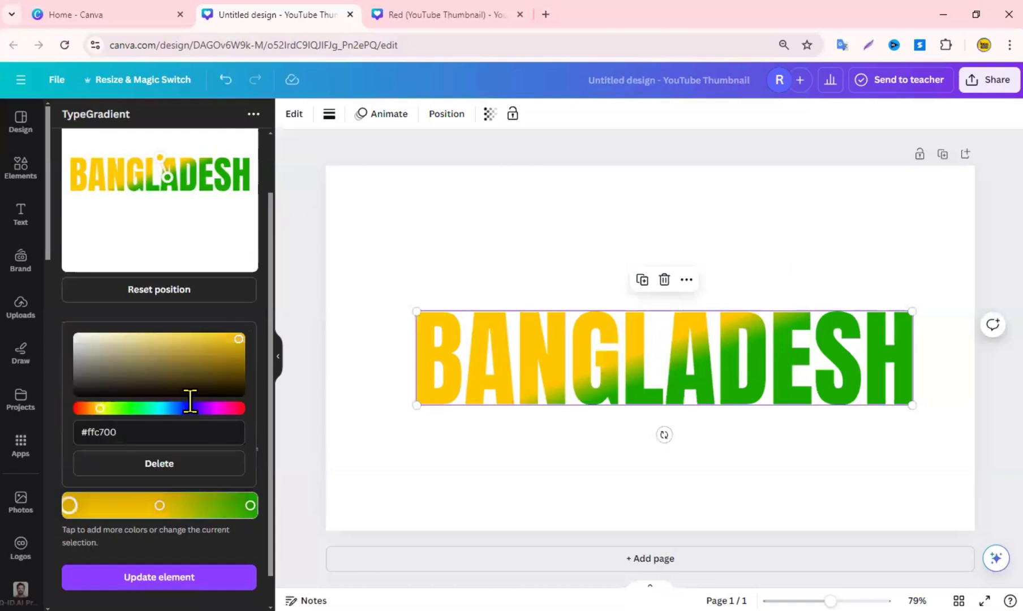
pyautogui.click(309, 402)
pyautogui.click(498, 383)
pyautogui.moveTo(414, 309); pyautogui.dragTo(370, 257)
pyautogui.moveTo(622, 381)
pyautogui.mouseDown()
pyautogui.moveTo(635, 370)
pyautogui.moveTo(631, 385)
pyautogui.mouseUp()
# - Download the design as a PNG at size 1 with a transparent background
pyautogui.click(989, 79)
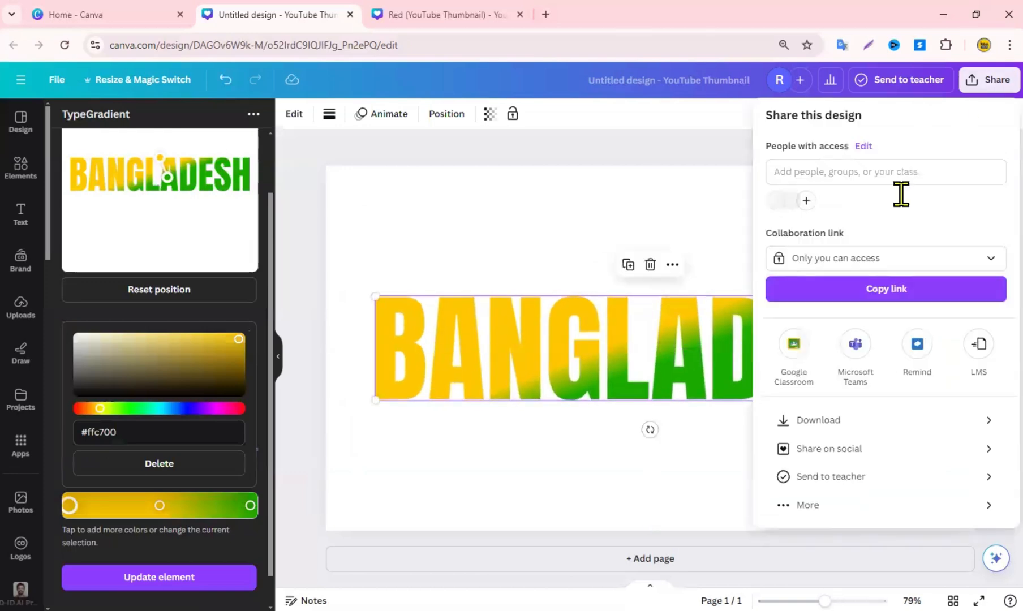
pyautogui.click(829, 420)
pyautogui.click(815, 257)
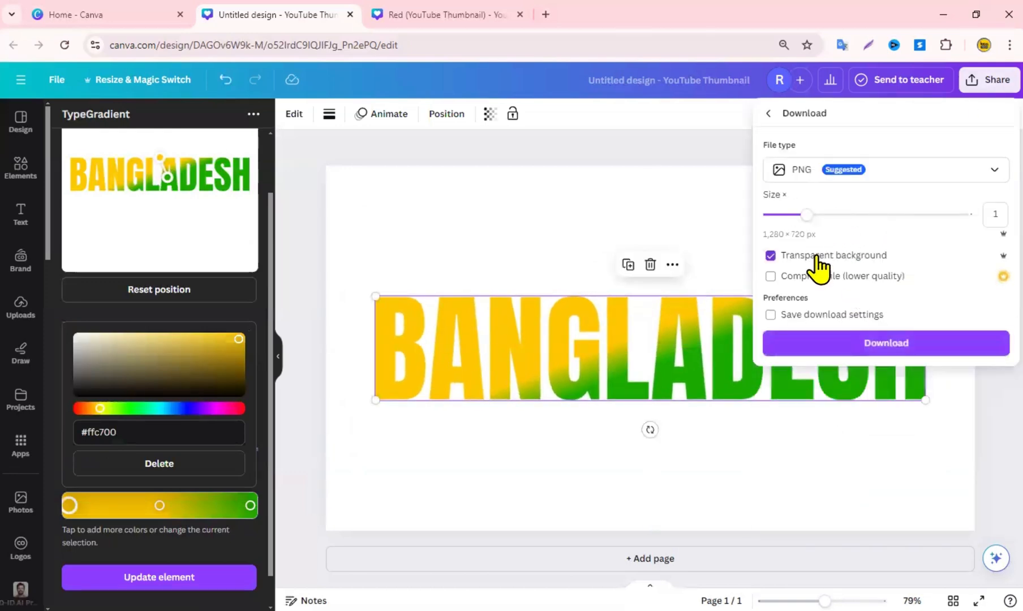
pyautogui.click(906, 342)
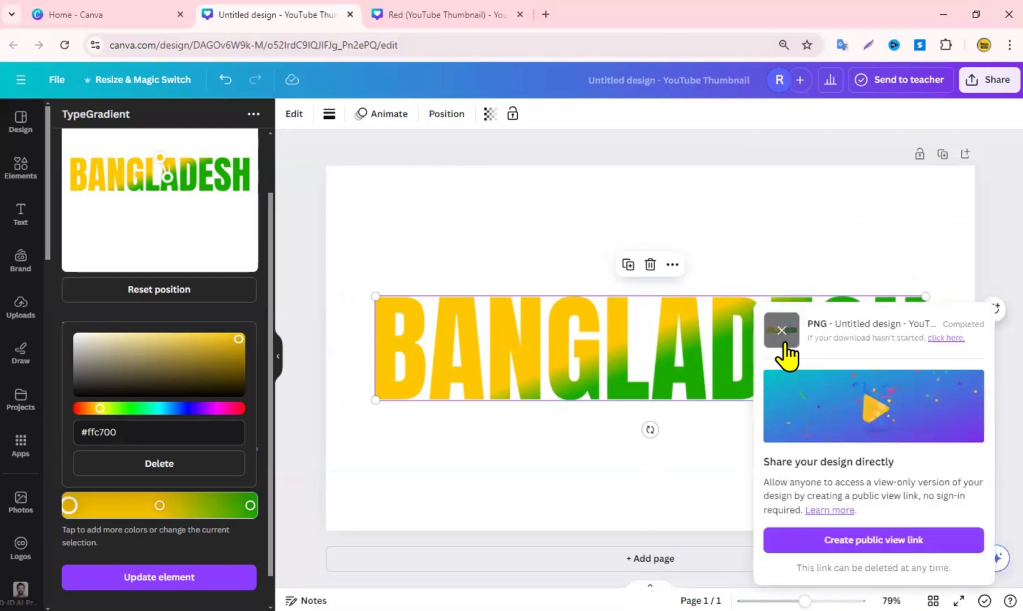
# - Delete the gradient text from the page and bring the downloaded Untitled design.png onto it instead
pyautogui.moveTo(640, 330); pyautogui.dragTo(23, 354)
pyautogui.click(697, 357)
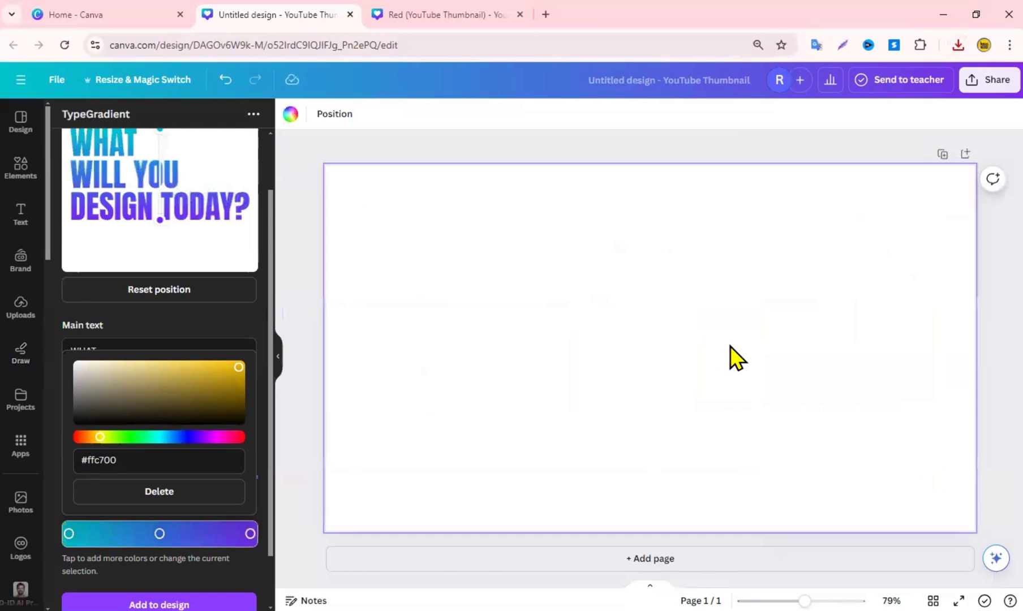
pyautogui.click(958, 45)
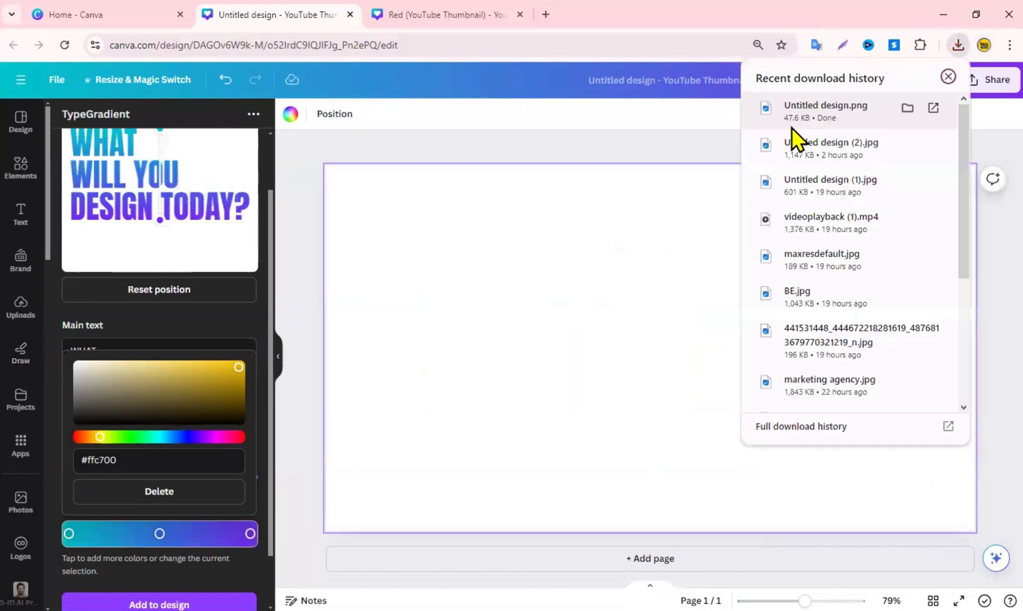
pyautogui.moveTo(445, 282); pyautogui.dragTo(511, 353)
# - Select the page background behind the BANGLADESH image and fill it with solid black
pyautogui.click(874, 441)
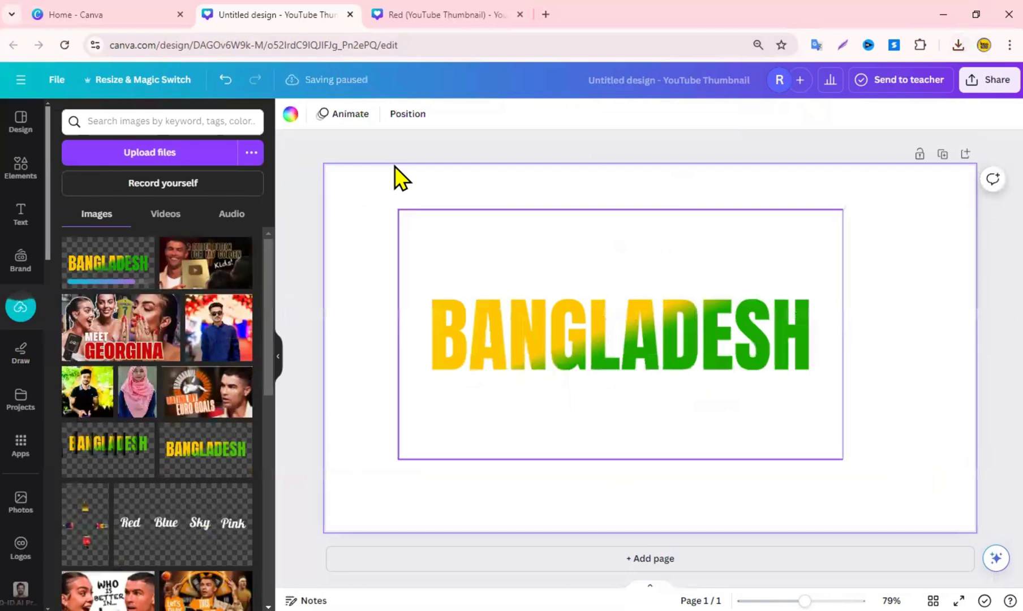
pyautogui.click(290, 115)
pyautogui.click(67, 438)
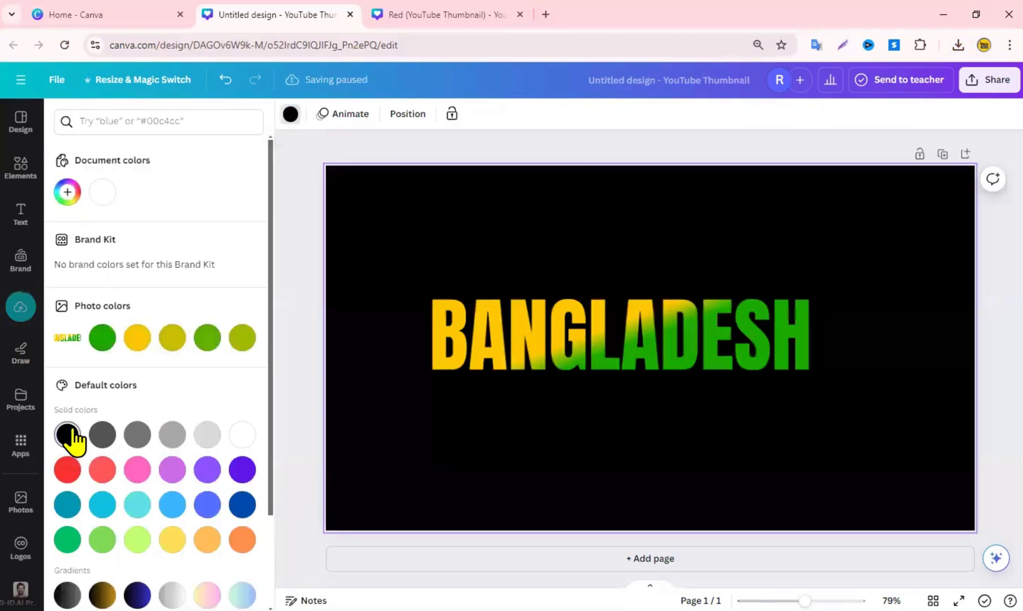
# - Crop the empty space above and below the BANGLADESH lettering, enlarge the image and center it on the page
pyautogui.click(657, 367)
pyautogui.moveTo(621, 459); pyautogui.dragTo(620, 406)
pyautogui.moveTo(621, 207); pyautogui.dragTo(621, 277)
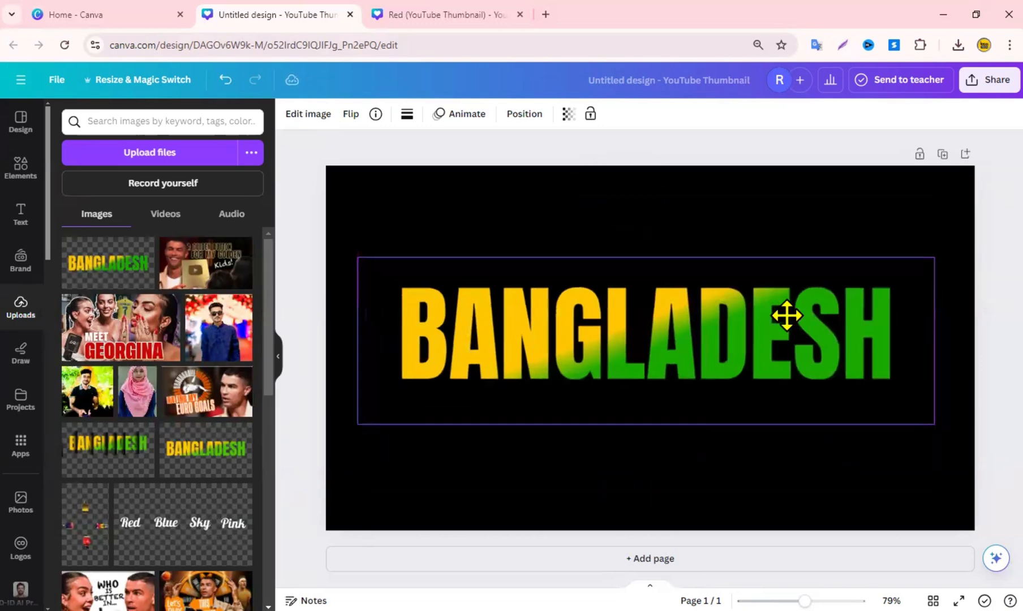
pyautogui.moveTo(787, 315); pyautogui.dragTo(783, 315)
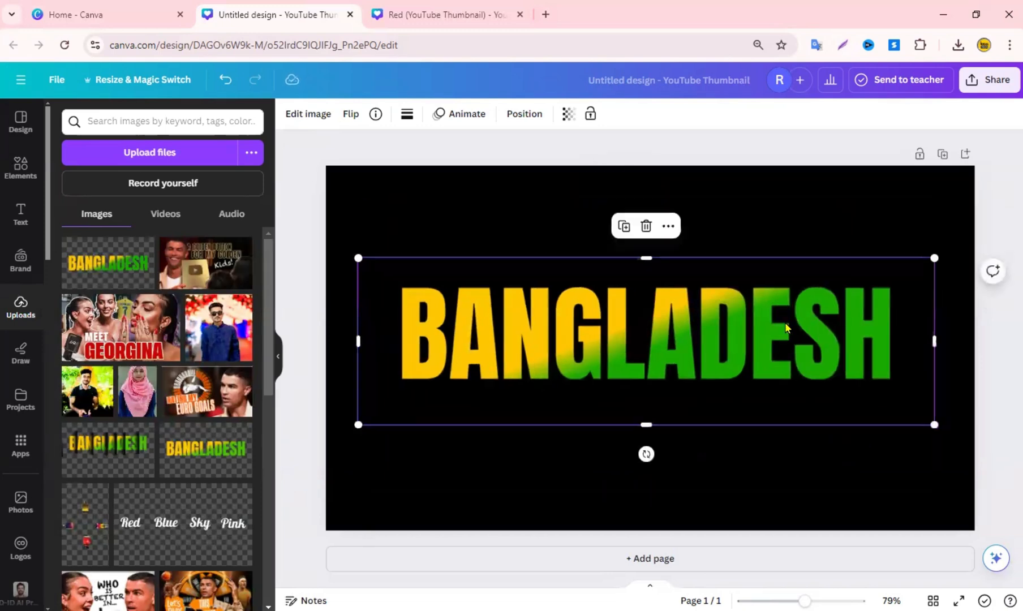
# - Crop the image down to its final H and crop duplicates to the neighbouring letters at the end of the word
pyautogui.moveTo(391, 341); pyautogui.dragTo(518, 337)
pyautogui.click(872, 232)
pyautogui.moveTo(883, 333); pyautogui.dragTo(796, 334)
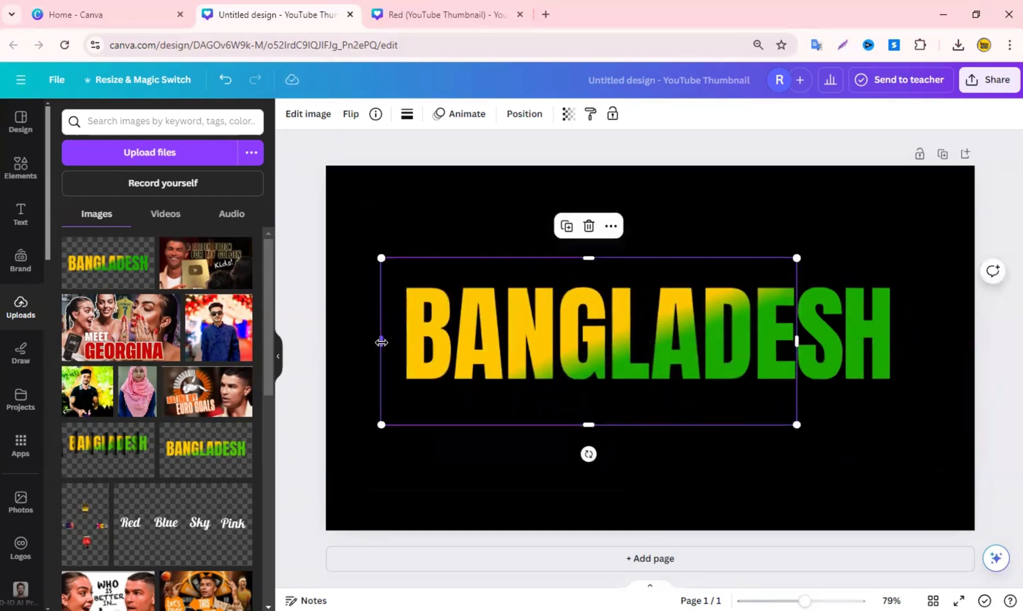
pyautogui.moveTo(381, 343); pyautogui.dragTo(360, 341)
pyautogui.moveTo(753, 341); pyautogui.dragTo(711, 341)
pyautogui.moveTo(361, 341); pyautogui.dragTo(675, 356)
# - Duplicate and crop the remaining lettering into separate letter slices back to the B, keeping the slices aligned as one word
pyautogui.hotkey('ctrl', 'd')
pyautogui.moveTo(687, 363); pyautogui.dragTo(350, 342)
pyautogui.moveTo(651, 345); pyautogui.dragTo(548, 345)
pyautogui.moveTo(351, 341); pyautogui.dragTo(581, 340)
pyautogui.hotkey('ctrl', 'd')
pyautogui.hotkey('ctrl', 'd')
pyautogui.moveTo(390, 341); pyautogui.dragTo(425, 334)
pyautogui.moveTo(464, 340); pyautogui.dragTo(409, 338)
pyautogui.moveTo(394, 338); pyautogui.dragTo(439, 339)
pyautogui.press('Right')
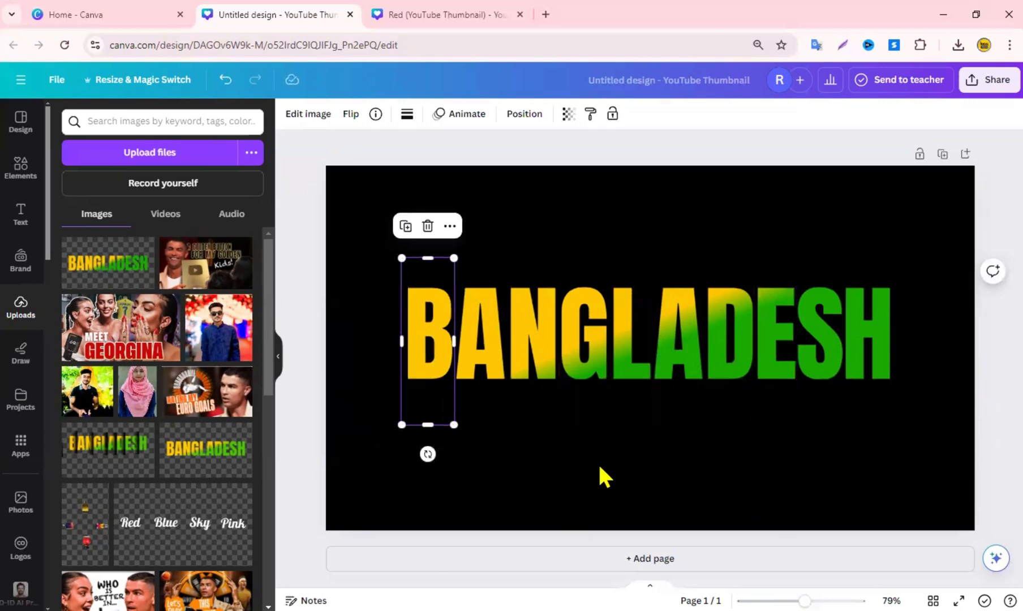
# - Search the elements for "black shadow" graphics and add the wide black fade with its dark edge at the bottom
pyautogui.click(21, 164)
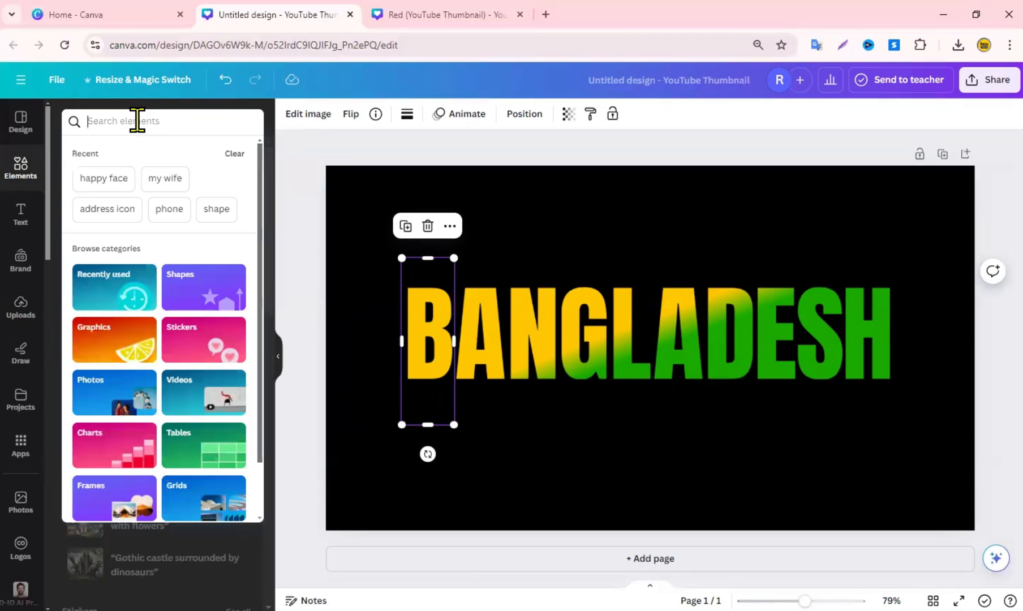
pyautogui.click(137, 120)
pyautogui.write('BLA')
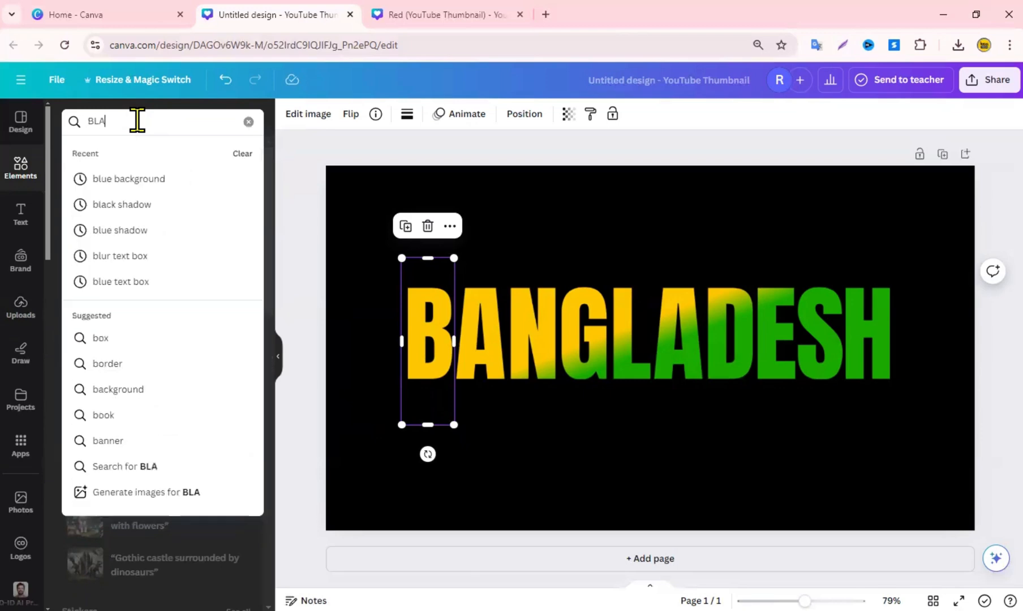
pyautogui.write('CK SH')
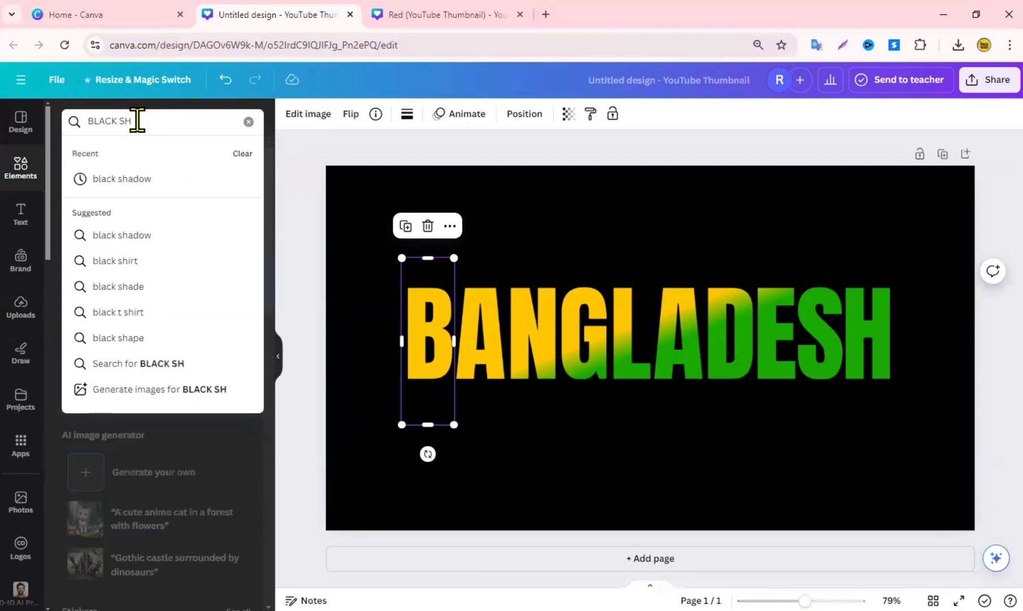
pyautogui.click(164, 185)
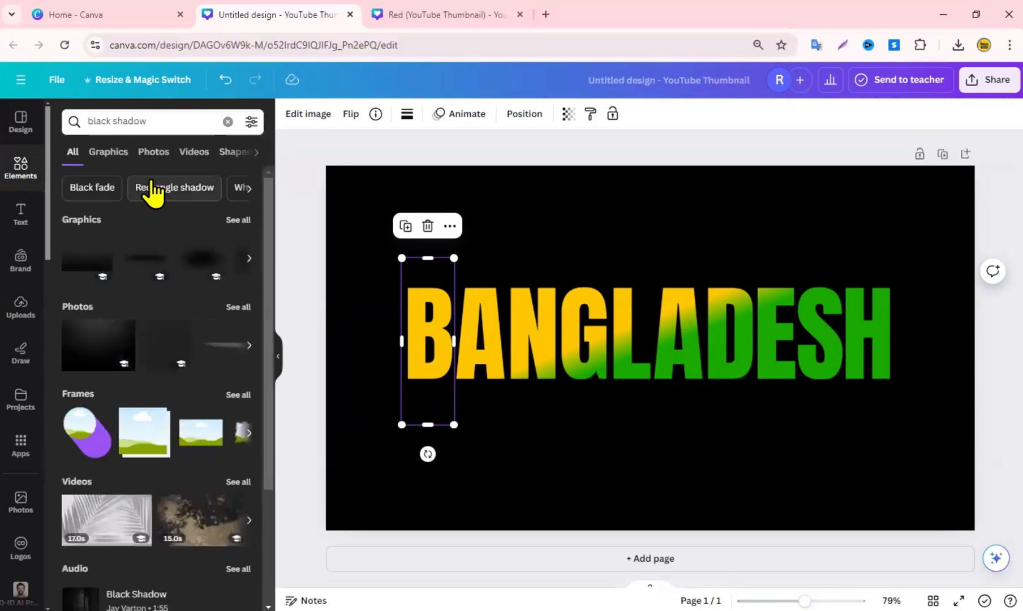
pyautogui.click(115, 152)
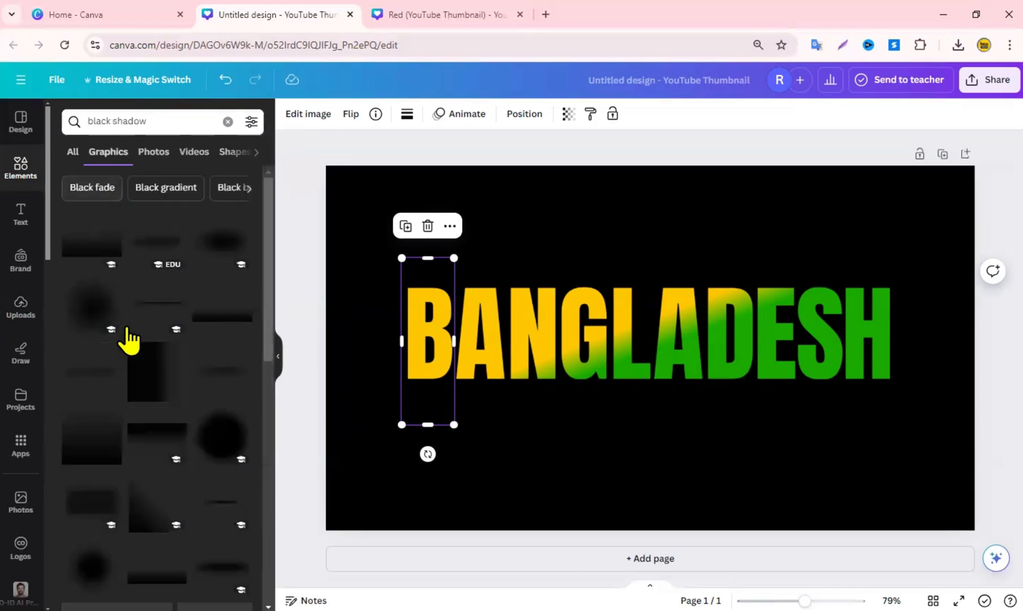
pyautogui.click(230, 320)
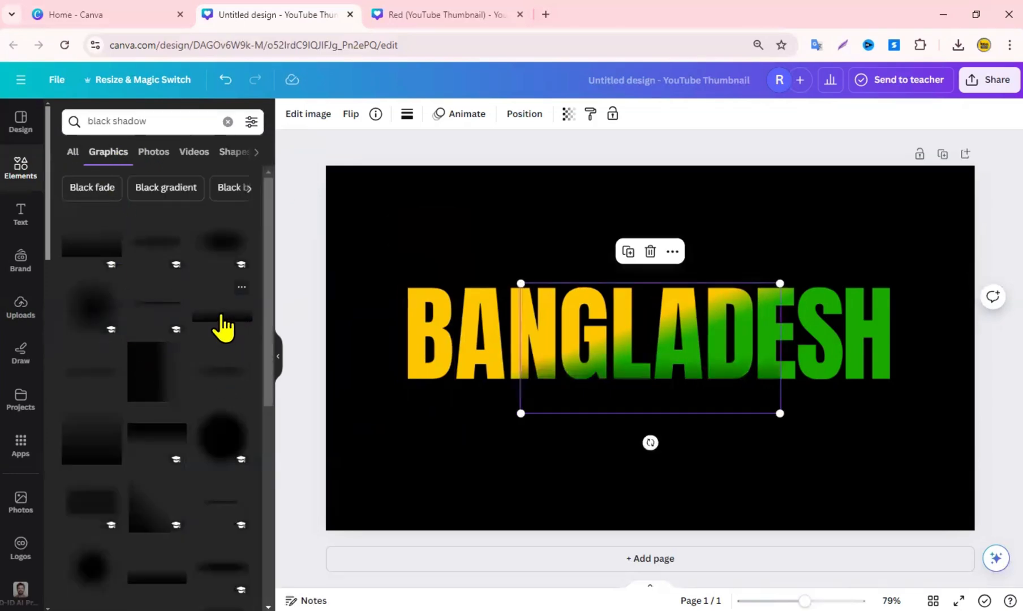
# - Rotate the black fade a quarter turn, shrink it and place it over the S with its dark edge against the H
pyautogui.moveTo(689, 381); pyautogui.dragTo(584, 288)
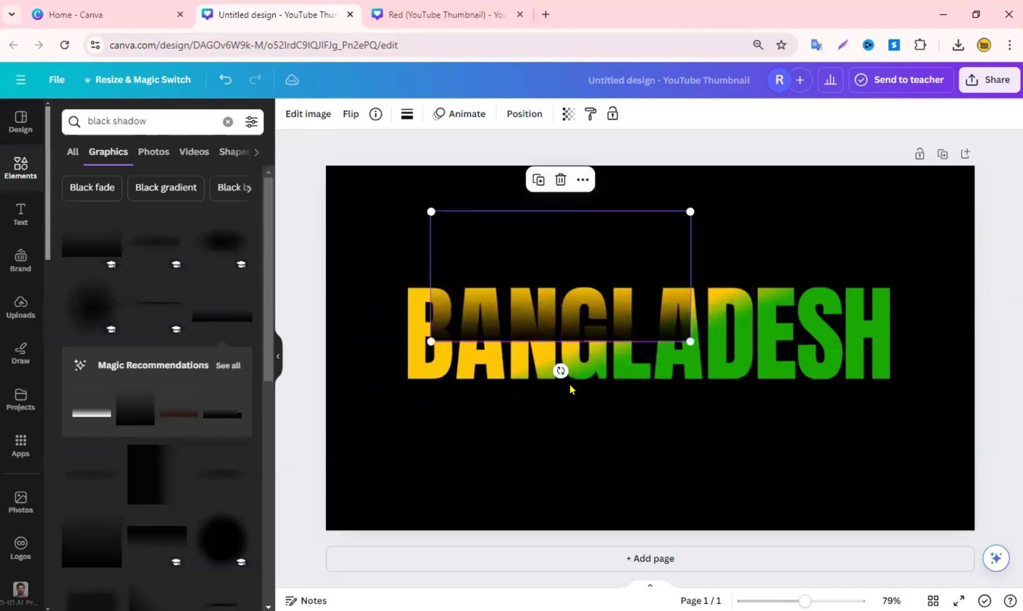
pyautogui.moveTo(559, 370); pyautogui.dragTo(655, 276)
pyautogui.moveTo(624, 146); pyautogui.dragTo(811, 340)
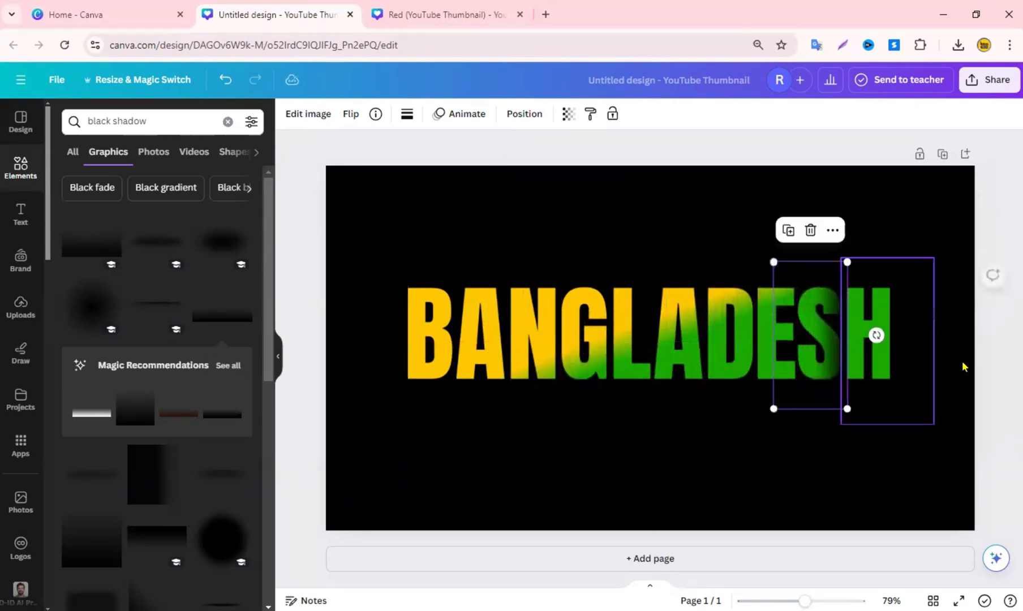
pyautogui.click(1008, 418)
pyautogui.click(829, 381)
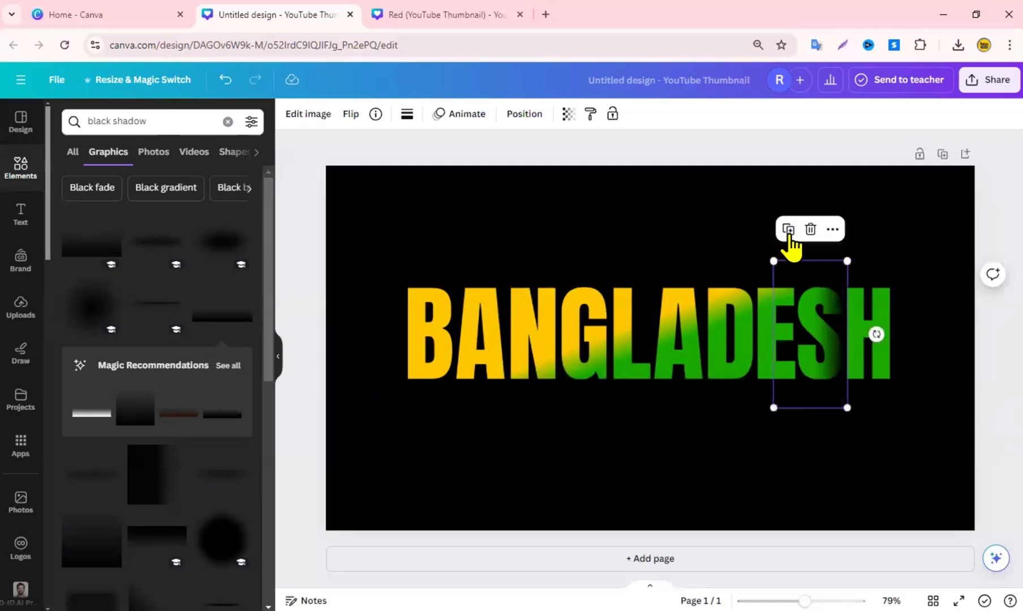
# - Duplicate the upright shadow and place copies over the D, L, N, A and B so each letter darkens towards the next
pyautogui.click(789, 230)
pyautogui.moveTo(829, 377); pyautogui.dragTo(740, 359)
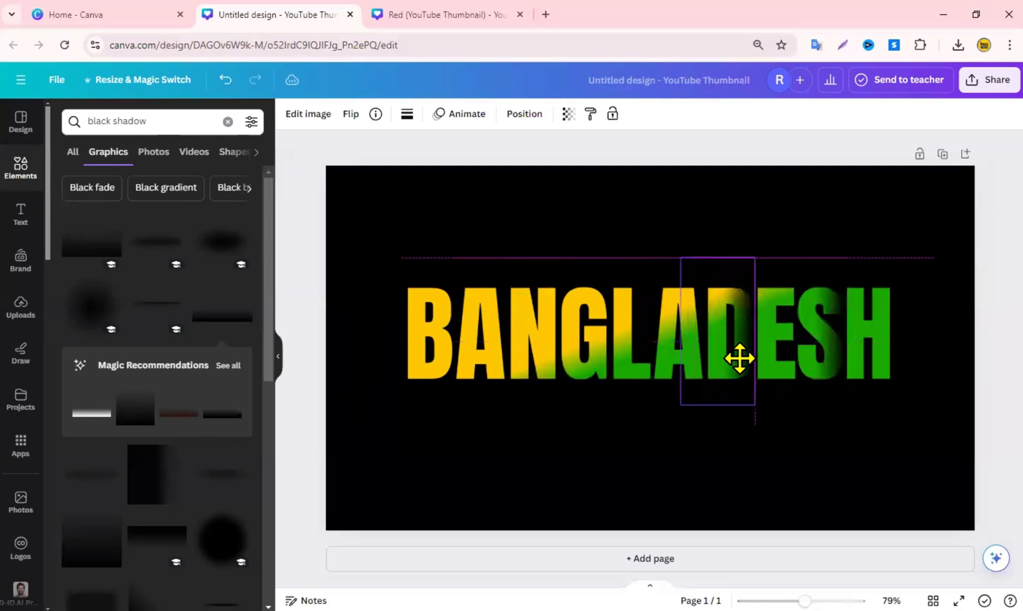
pyautogui.click(692, 237)
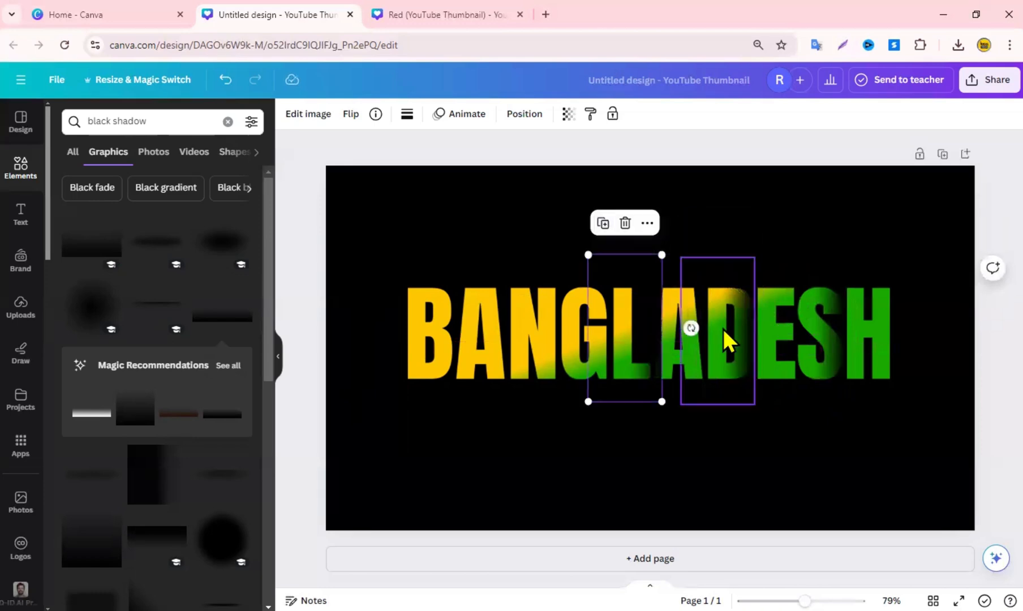
pyautogui.moveTo(613, 352); pyautogui.dragTo(550, 343)
pyautogui.click(594, 226)
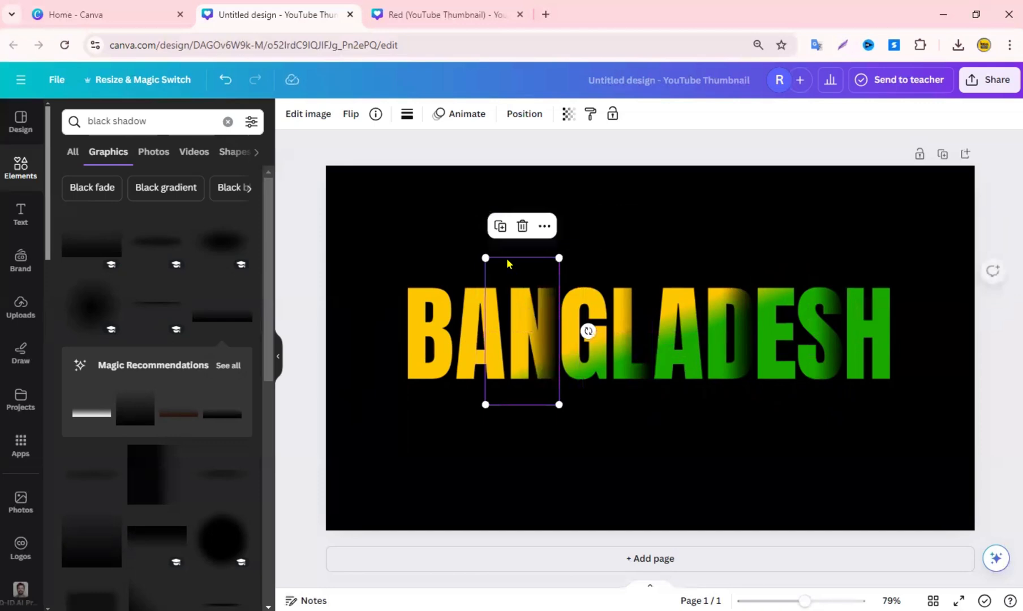
pyautogui.click(499, 227)
pyautogui.moveTo(437, 352); pyautogui.dragTo(477, 348)
pyautogui.click(448, 421)
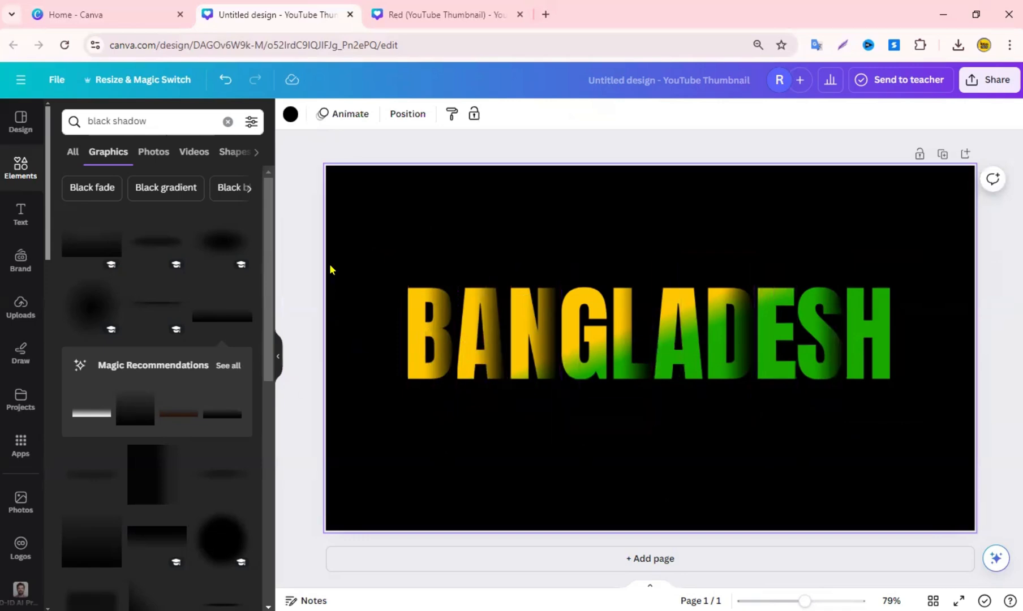
# - Download the shaded lettering as a PNG at size 1 with a transparent background
pyautogui.click(990, 80)
pyautogui.click(881, 418)
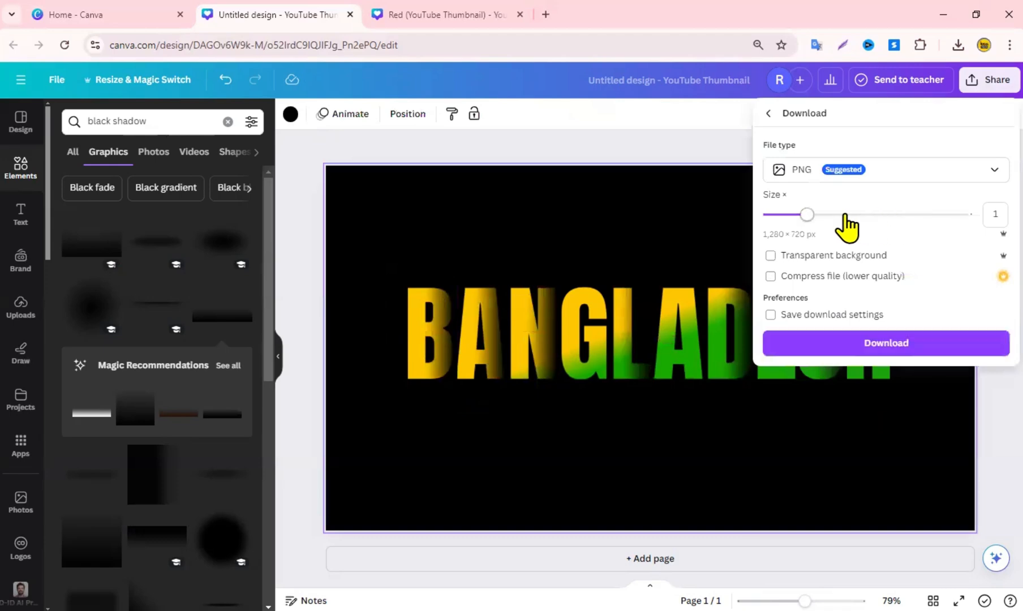
pyautogui.click(876, 346)
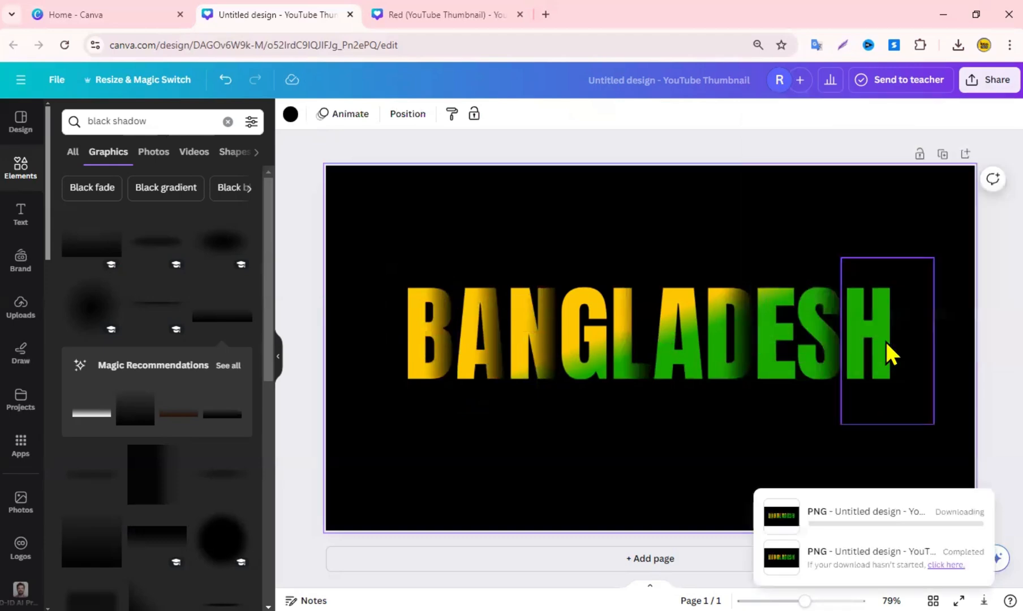
# - Add a second page to the design and bring the downloaded Untitled design (1).png onto it
pyautogui.click(557, 557)
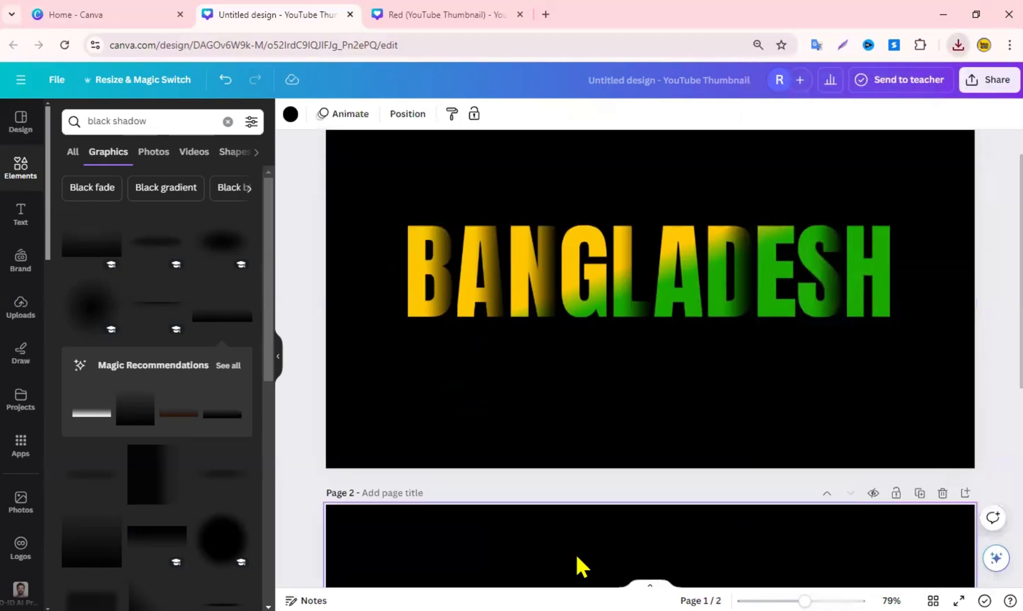
pyautogui.click(957, 45)
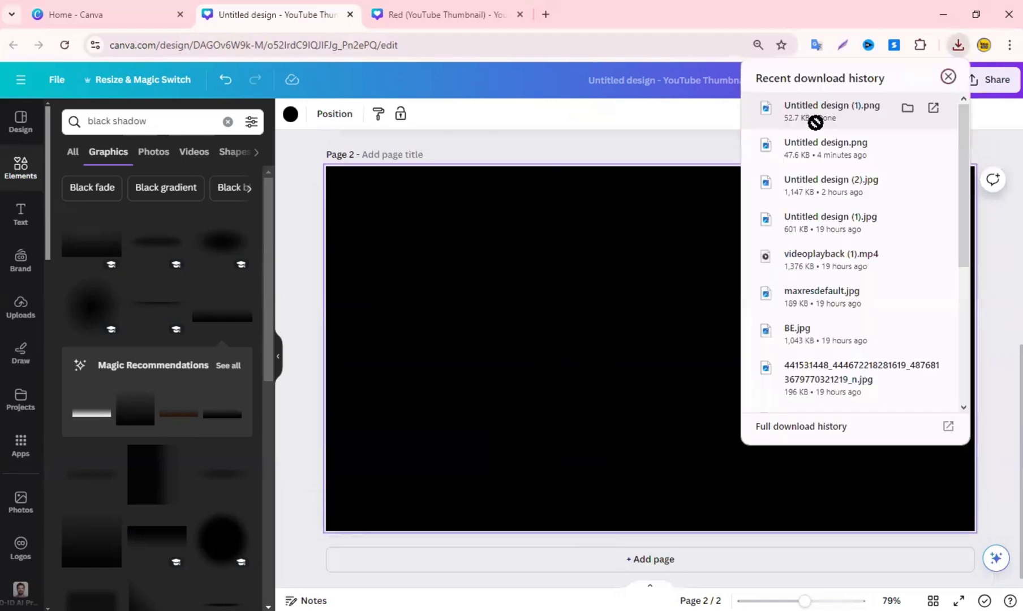
pyautogui.moveTo(815, 122); pyautogui.dragTo(544, 328)
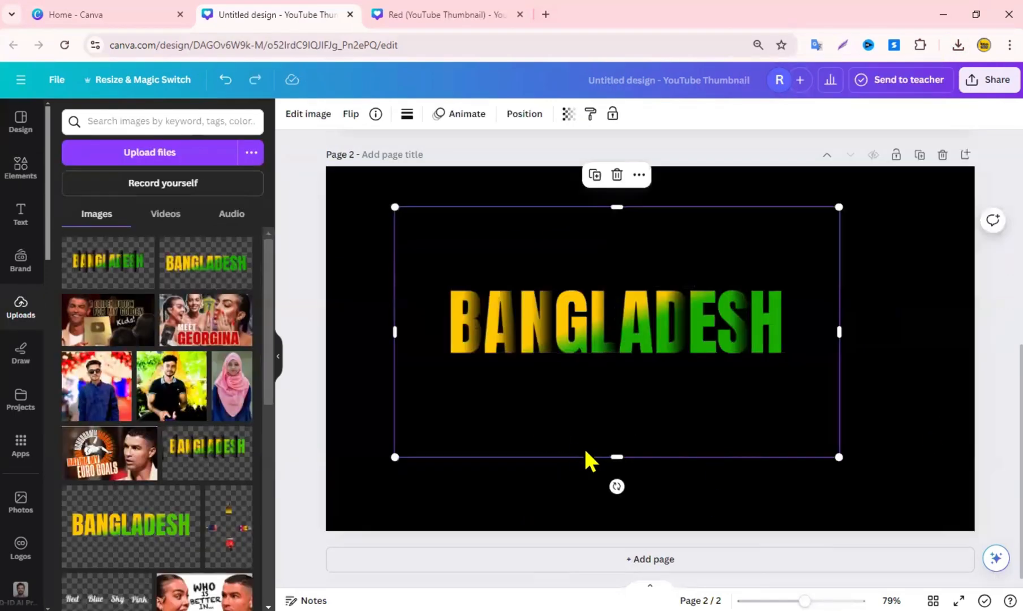
# - Crop the shaded image tightly above and below its letters, enlarge it beyond the page width and center it slightly above the middle
pyautogui.moveTo(613, 456); pyautogui.dragTo(616, 353)
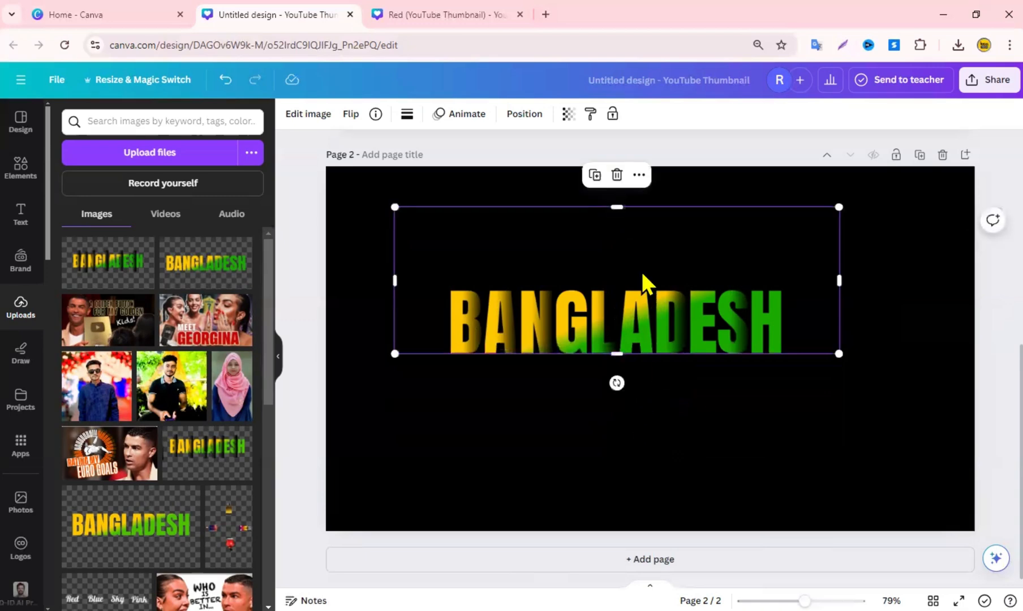
pyautogui.moveTo(620, 205); pyautogui.dragTo(637, 288)
pyautogui.moveTo(838, 354); pyautogui.dragTo(990, 506)
pyautogui.moveTo(797, 327); pyautogui.dragTo(728, 315)
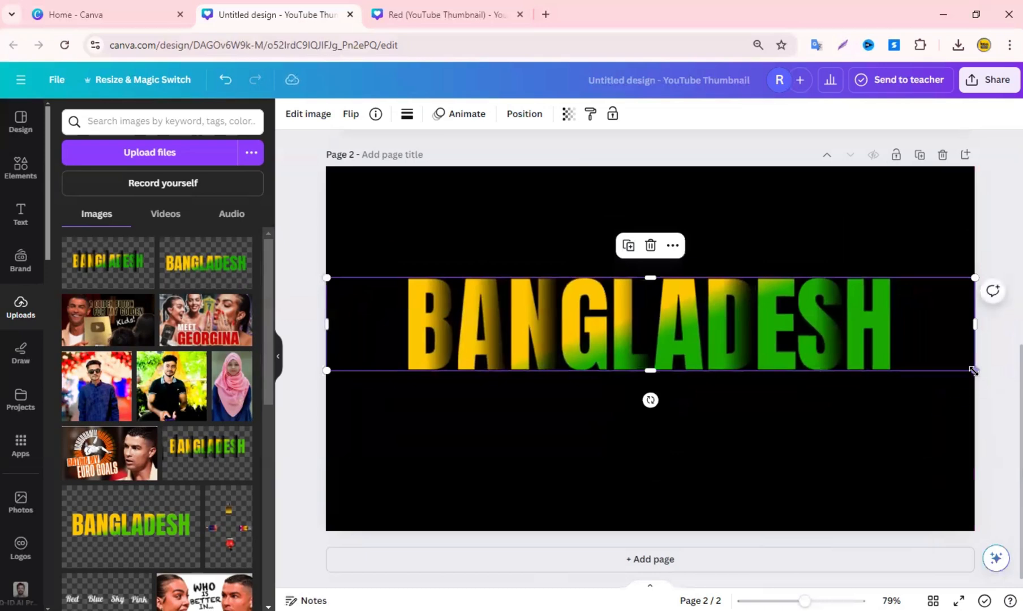
pyautogui.moveTo(972, 369); pyautogui.dragTo(1016, 403)
pyautogui.moveTo(838, 336); pyautogui.dragTo(820, 307)
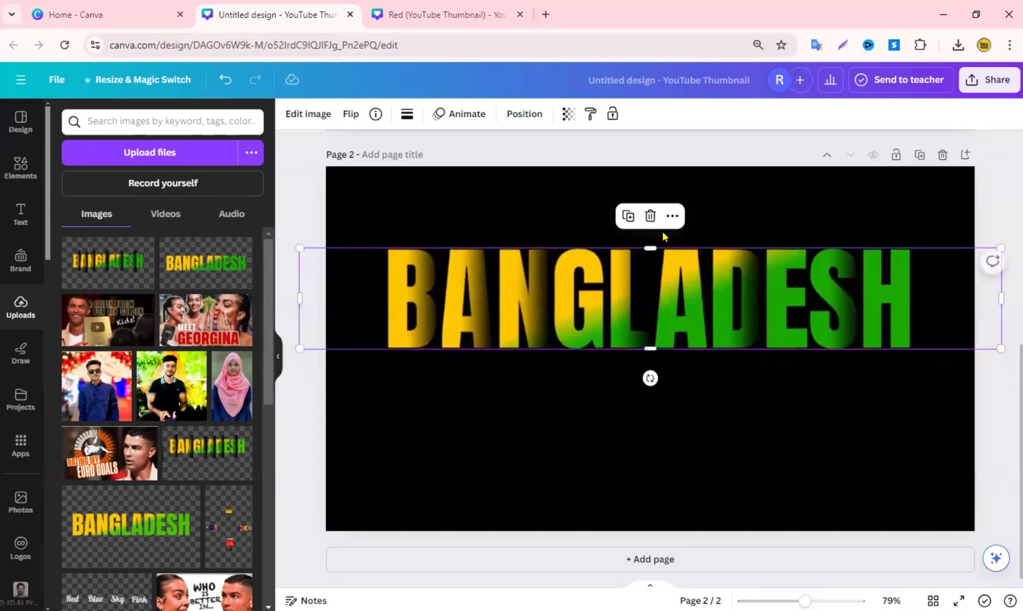
# - Duplicate the shaded lettering, flip the copy vertically and align it directly beneath the original as a reflection
pyautogui.click(628, 218)
pyautogui.moveTo(706, 315); pyautogui.dragTo(683, 411)
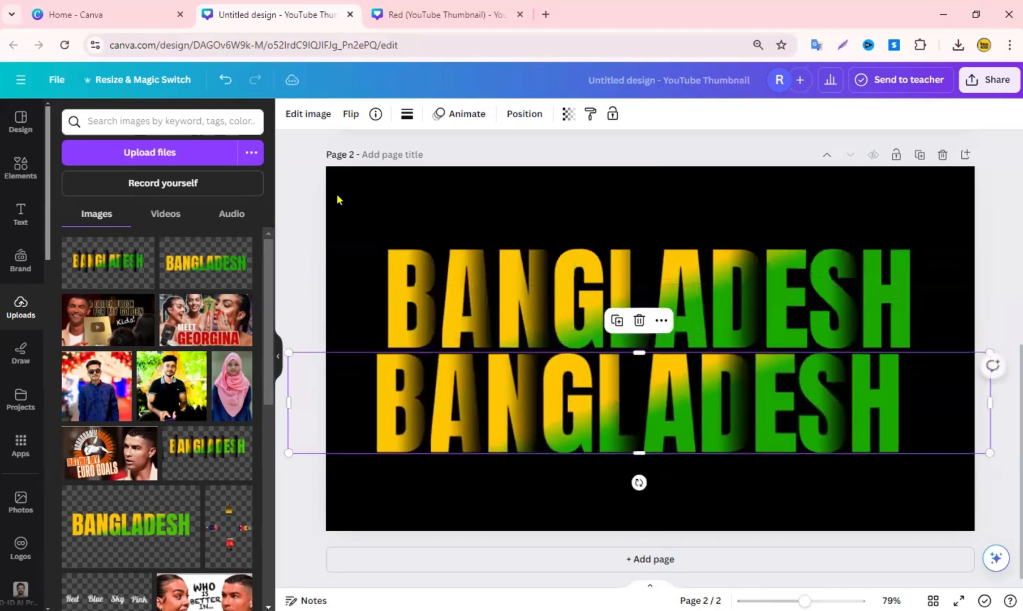
pyautogui.click(349, 115)
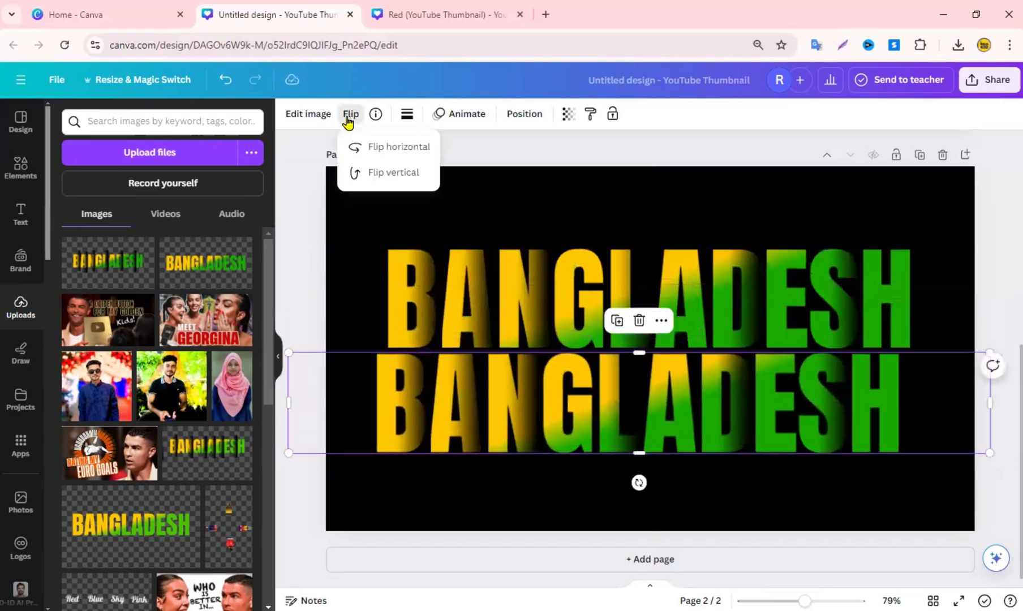
pyautogui.click(387, 174)
pyautogui.moveTo(535, 422); pyautogui.dragTo(555, 422)
pyautogui.click(1005, 496)
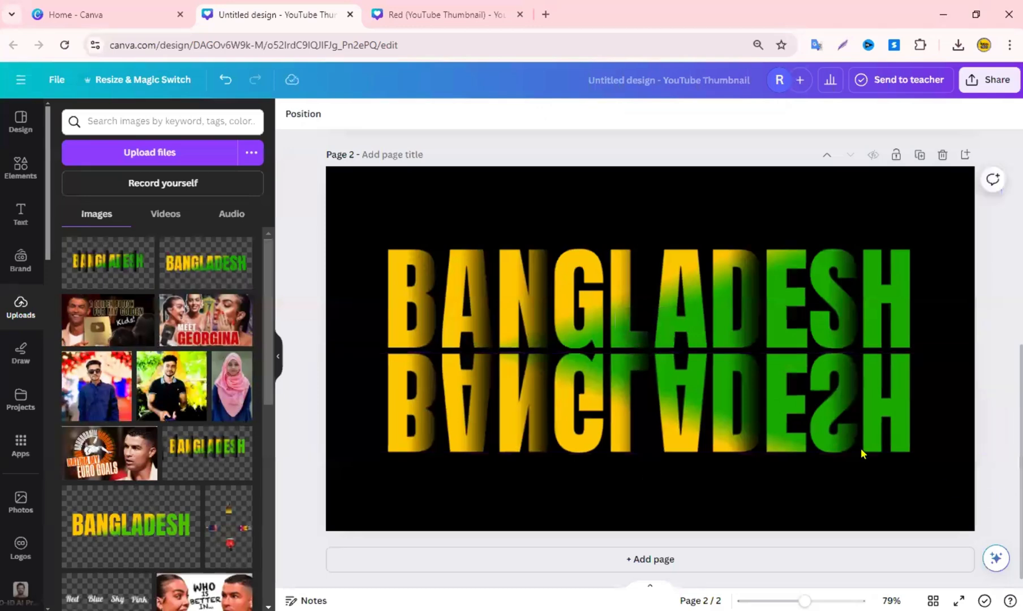
pyautogui.click(700, 389)
pyautogui.moveTo(700, 389); pyautogui.dragTo(700, 390)
pyautogui.click(982, 483)
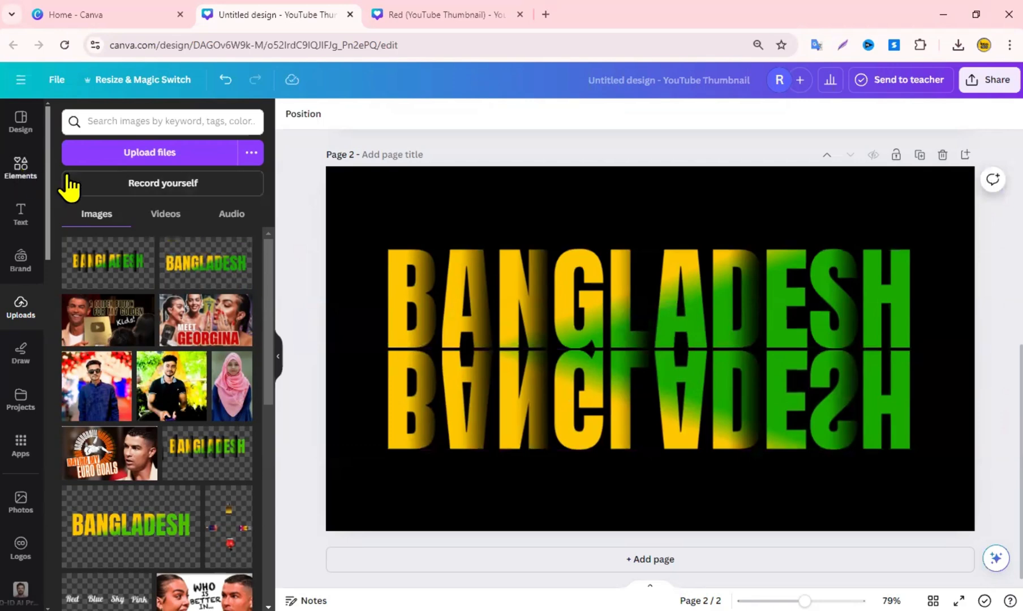
# - Add the black fade from the "black shadow" graphics again, enlarge it to nearly page width and lay it over the reflection
pyautogui.click(20, 167)
pyautogui.click(163, 121)
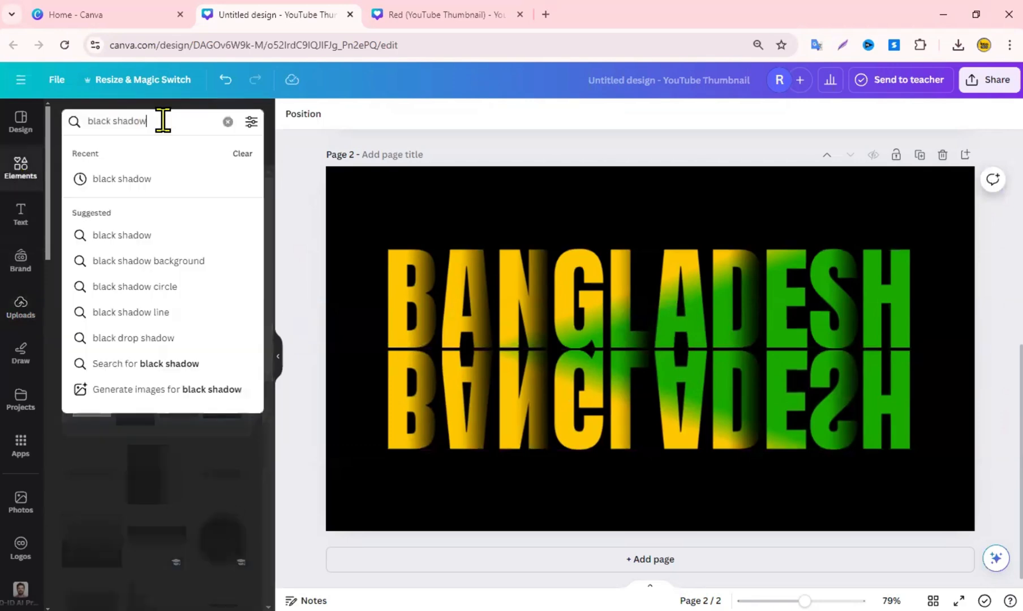
pyautogui.click(160, 177)
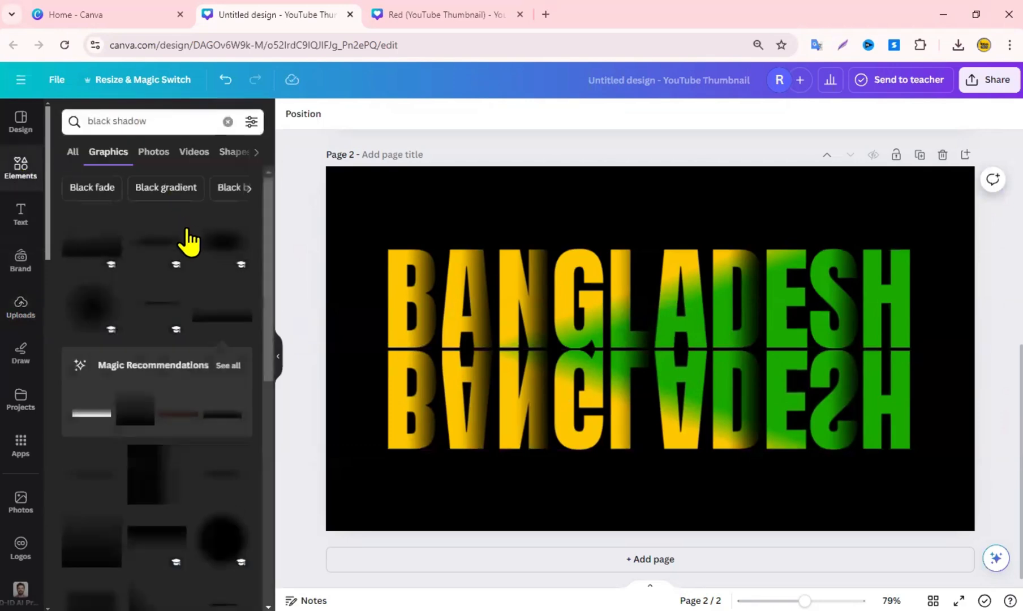
pyautogui.click(207, 320)
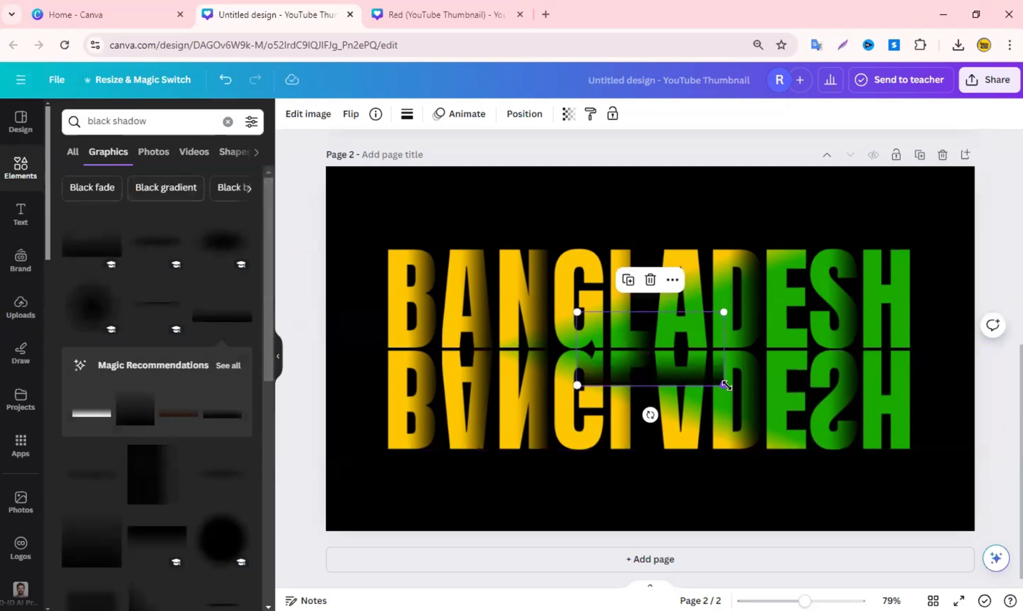
pyautogui.moveTo(726, 386); pyautogui.dragTo(986, 513)
pyautogui.moveTo(792, 422); pyautogui.dragTo(577, 407)
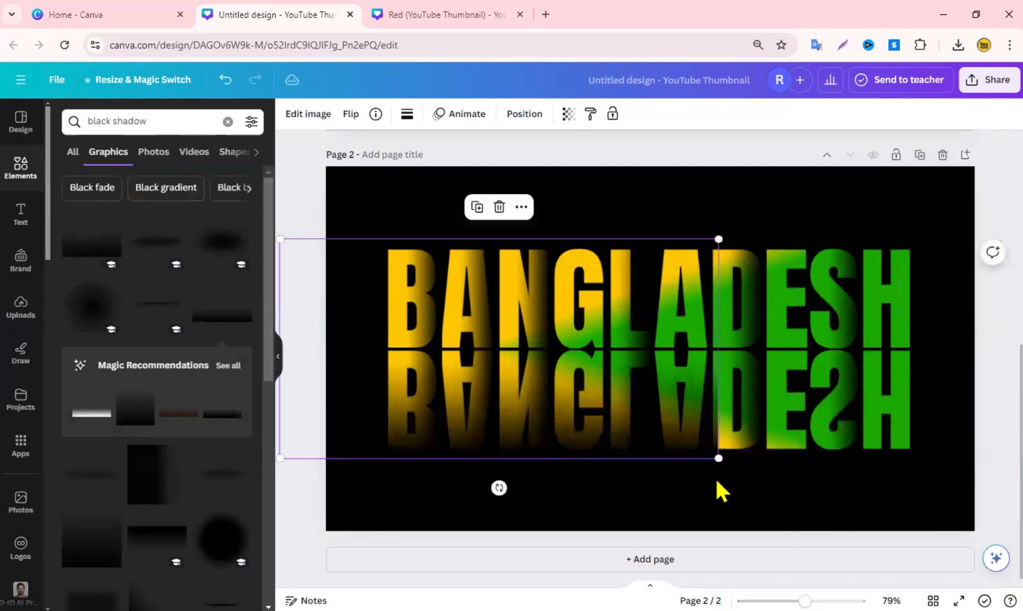
pyautogui.moveTo(719, 459); pyautogui.dragTo(928, 562)
pyautogui.moveTo(754, 481); pyautogui.dragTo(801, 412)
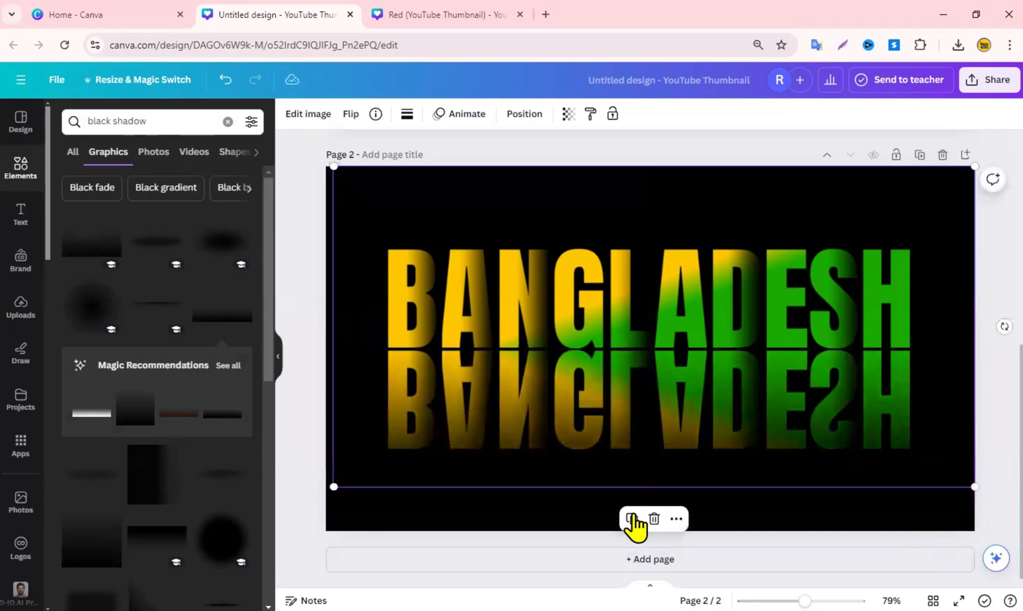
# - Duplicate the large black fade several times and shift the copies over the reflection to fade out its lower part
pyautogui.click(633, 520)
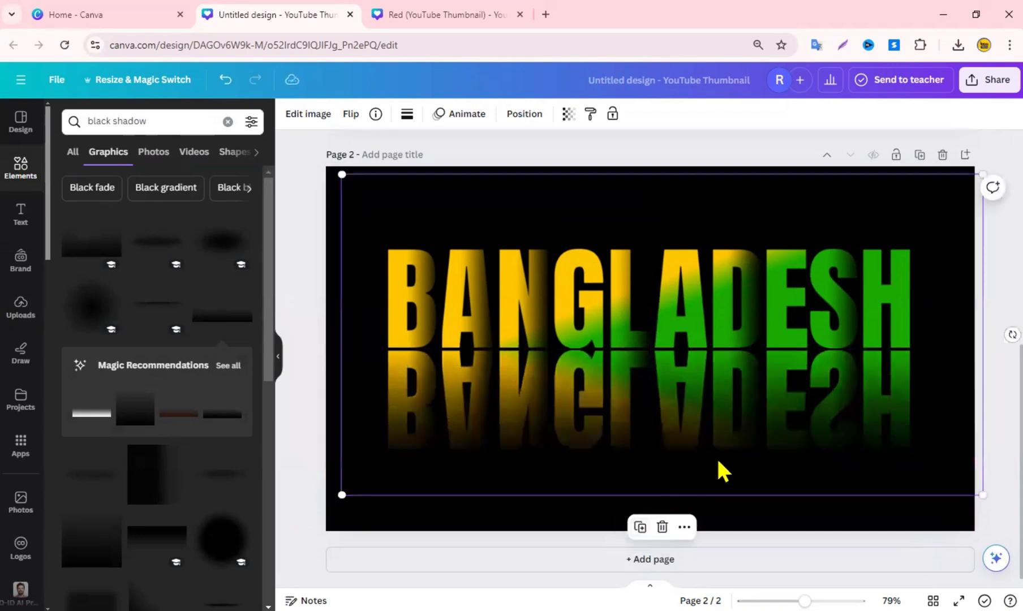
pyautogui.moveTo(717, 457); pyautogui.dragTo(747, 416)
pyautogui.click(632, 519)
pyautogui.click(628, 149)
pyautogui.click(982, 437)
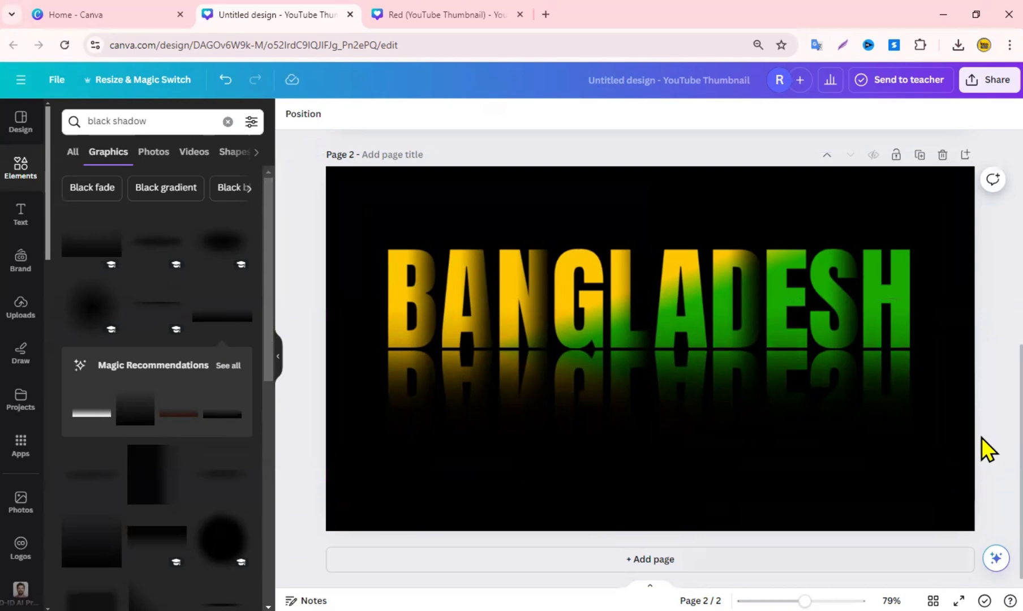
# - Group the lettering, reflection and shadows on page 2, enlarge the group slightly and reposition it around the page center
pyautogui.moveTo(304, 187); pyautogui.dragTo(974, 539)
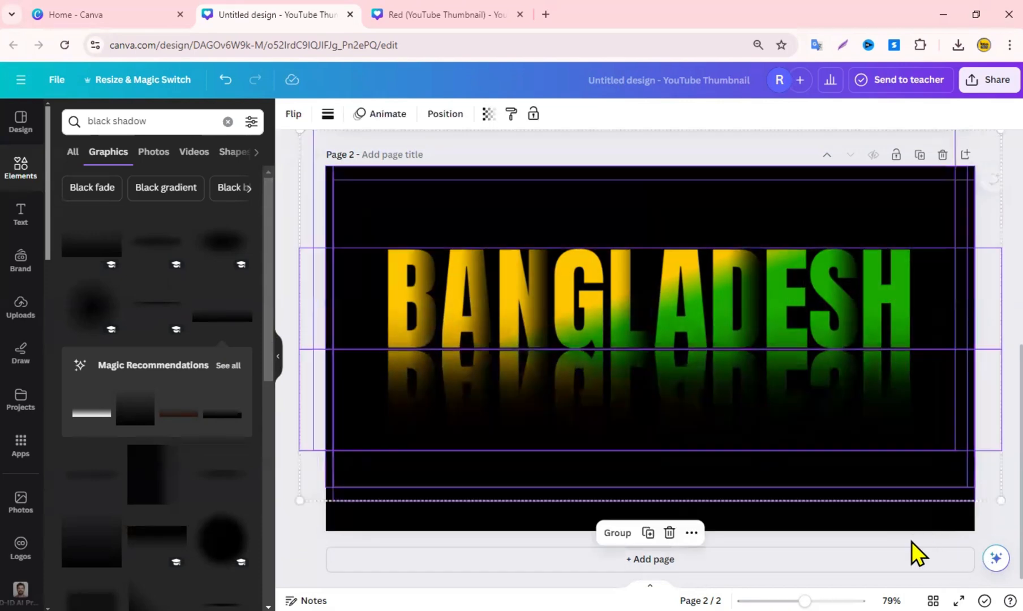
pyautogui.click(617, 535)
pyautogui.moveTo(698, 305); pyautogui.dragTo(695, 341)
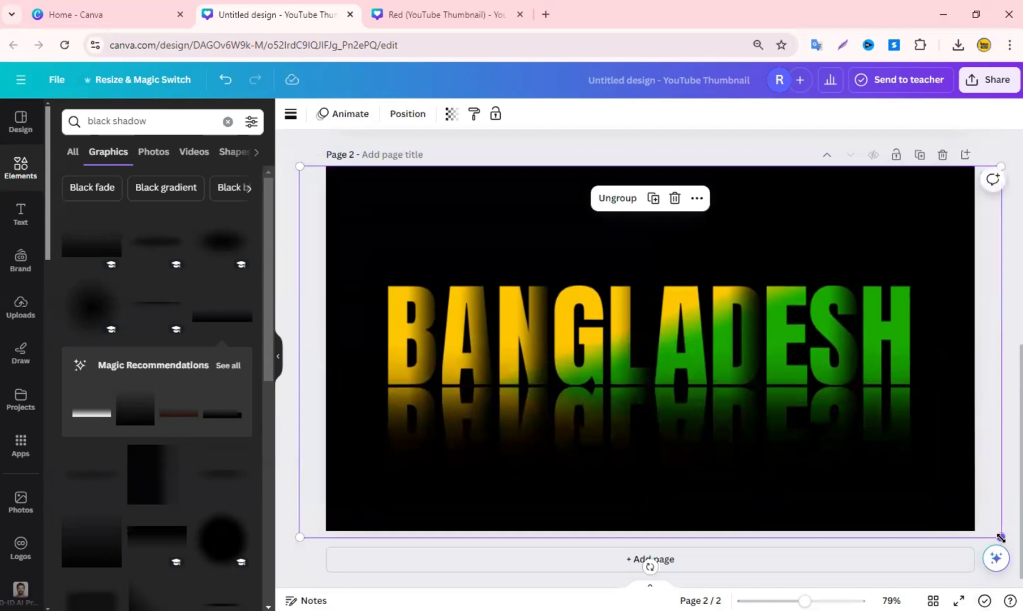
pyautogui.moveTo(1001, 538); pyautogui.dragTo(1017, 562)
pyautogui.moveTo(868, 461); pyautogui.dragTo(847, 444)
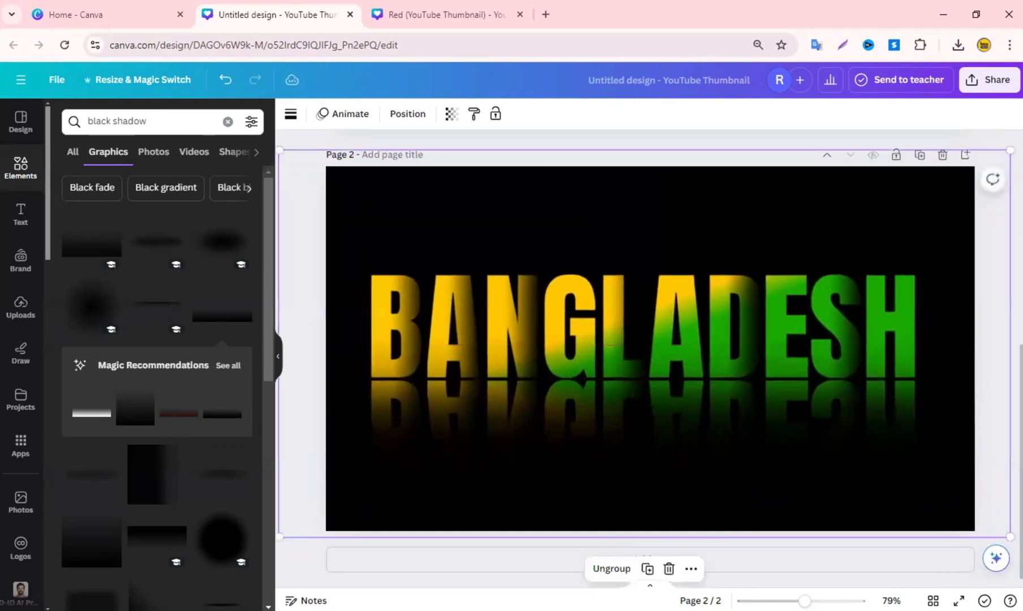